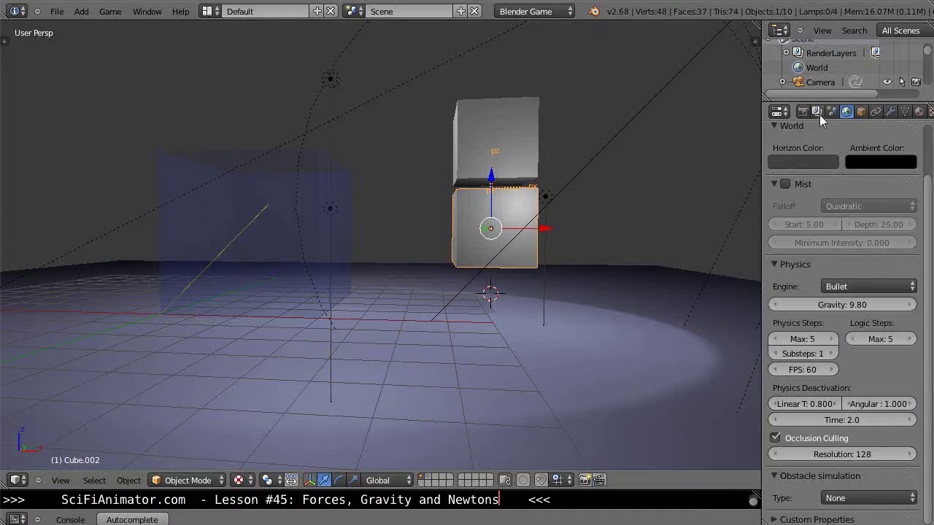
- Choose Bullet as the world's physics engine and set the scene units to Metric with rotation in Radians
left_click(862, 286)
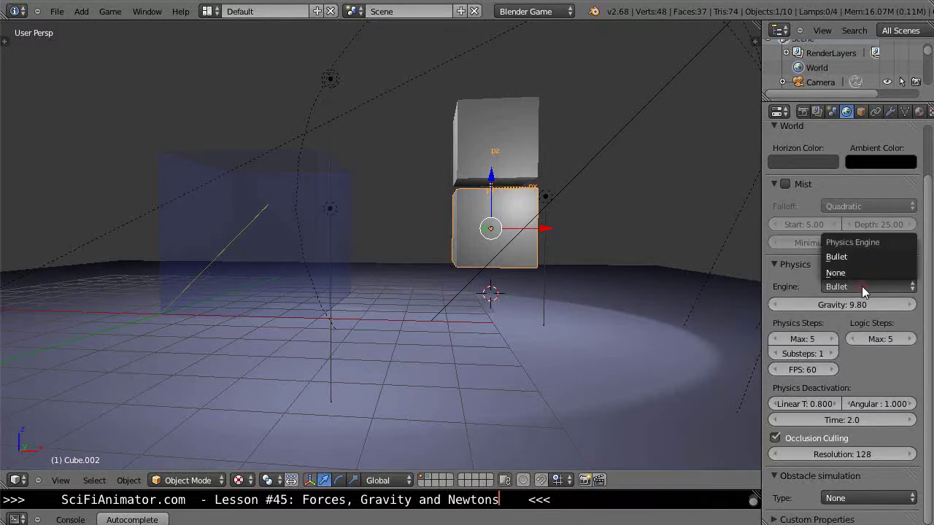
left_click(839, 257)
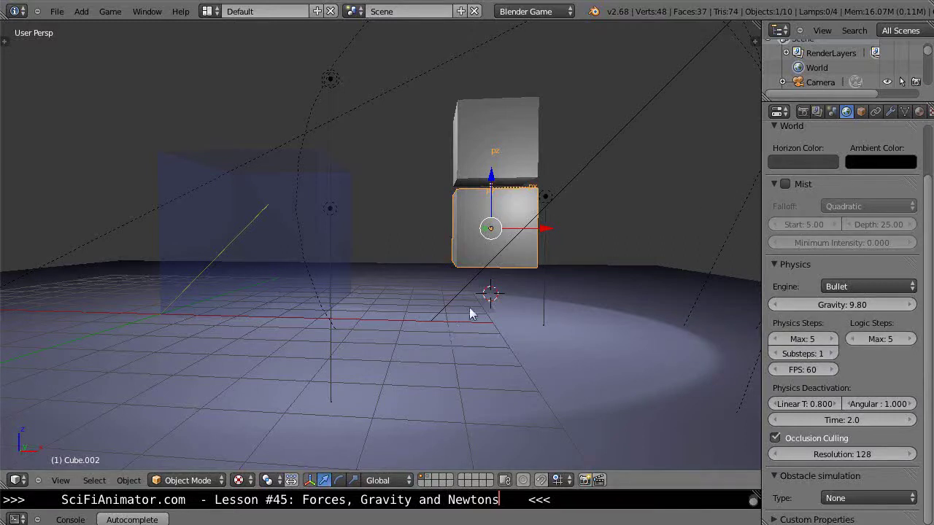
left_click(815, 112)
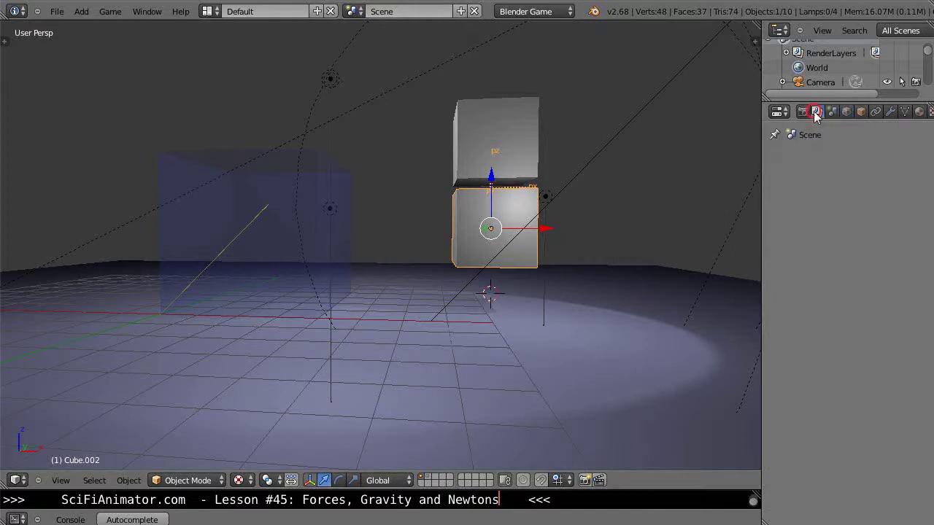
left_click(833, 110)
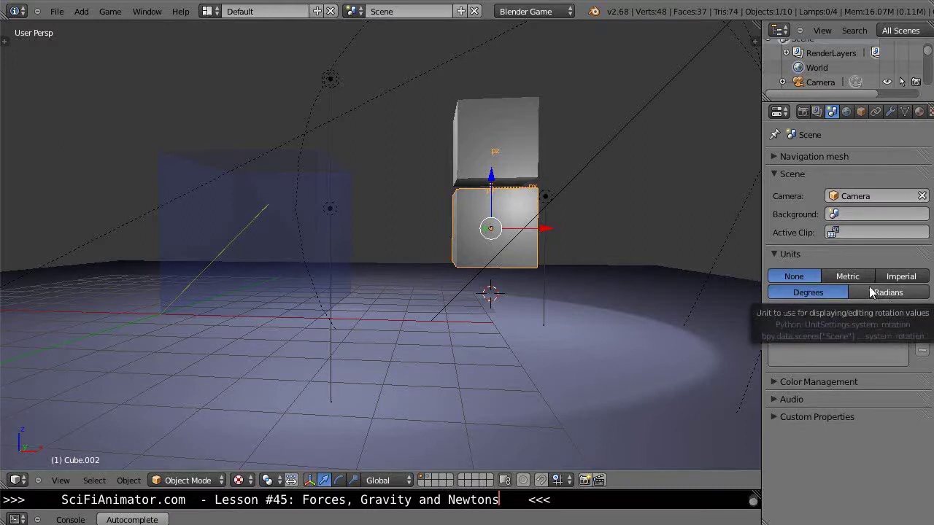
left_click(847, 277)
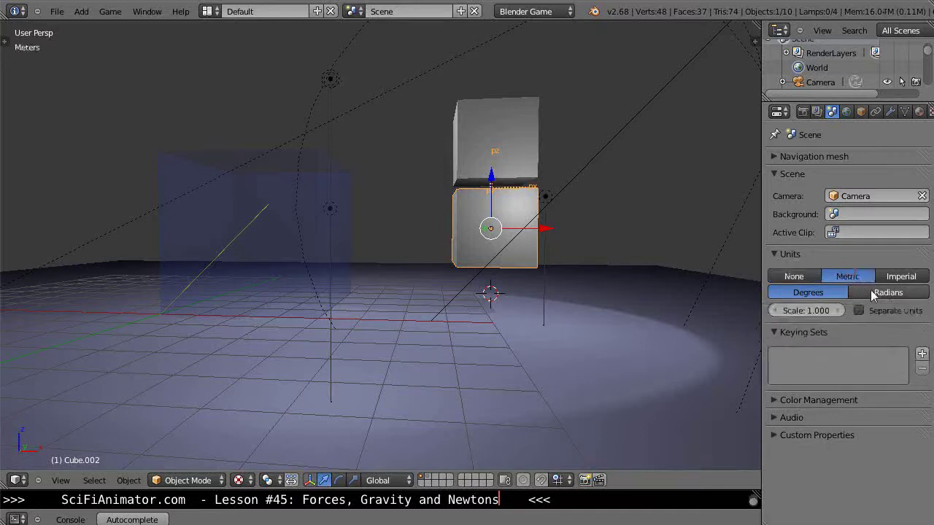
left_click(876, 292)
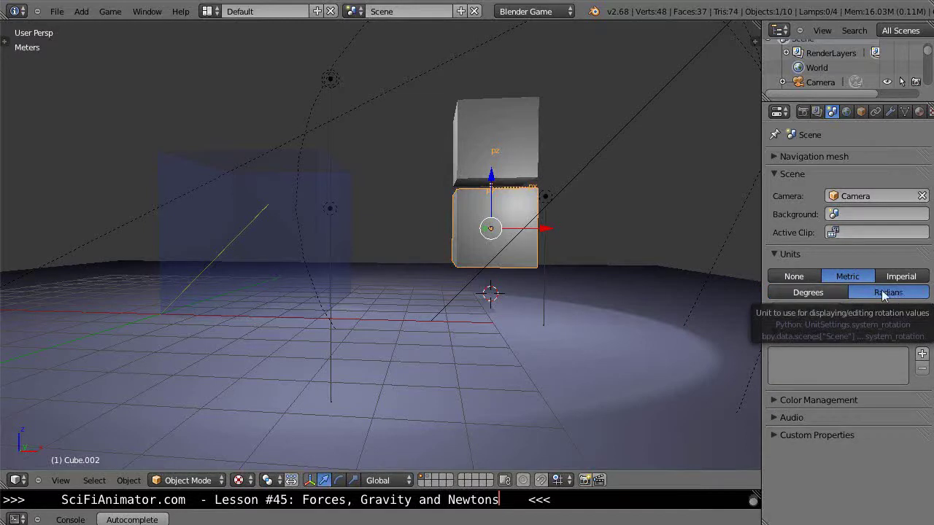
left_click(845, 113)
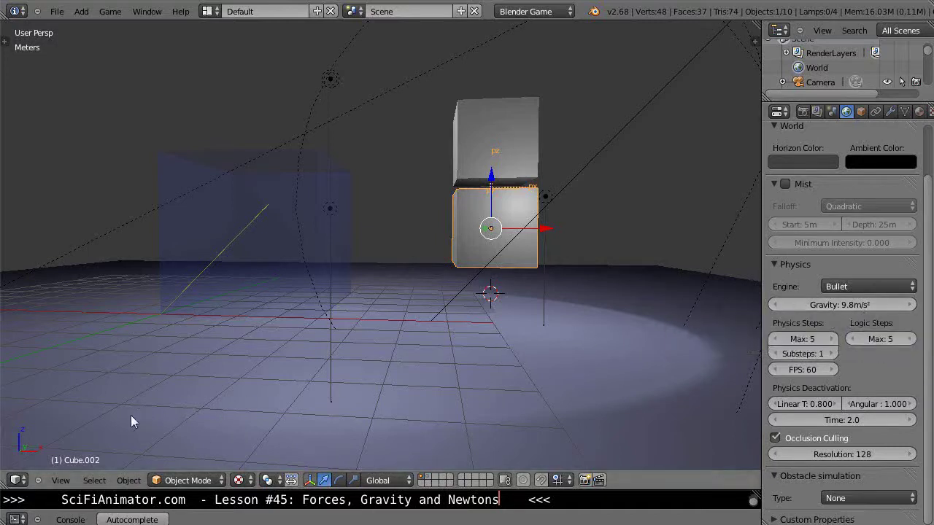
- Write the gravity value "9.8 m s⁻²" freehand in the empty area above the blue block with the Grease Pencil
key("t")
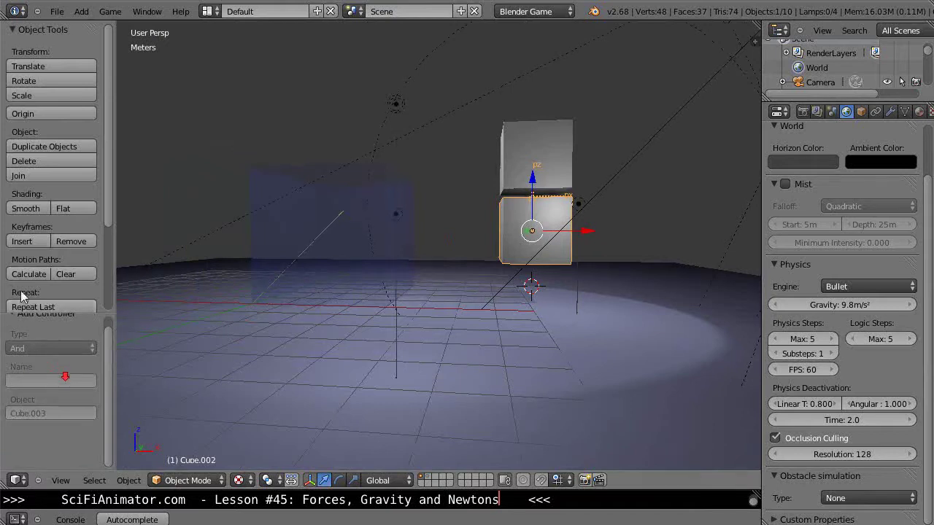
scroll(21, 296, "down", 4)
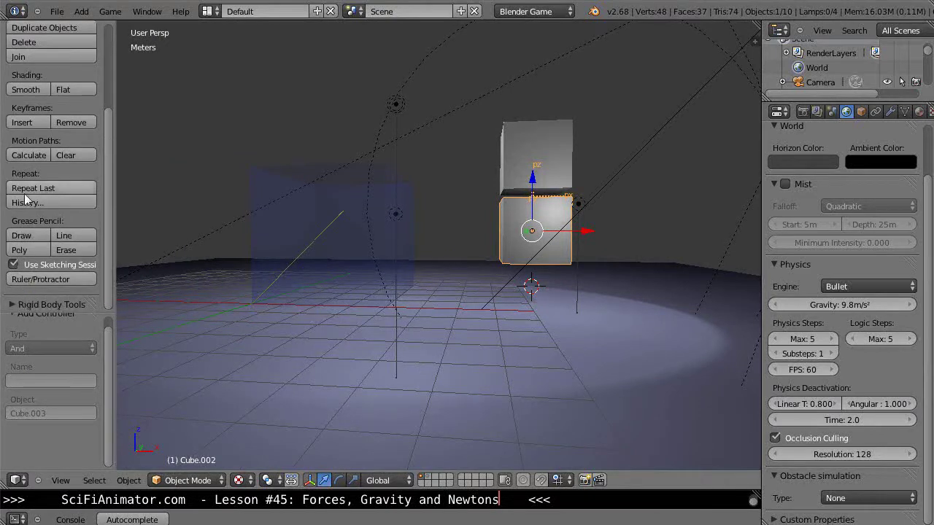
left_click(21, 235)
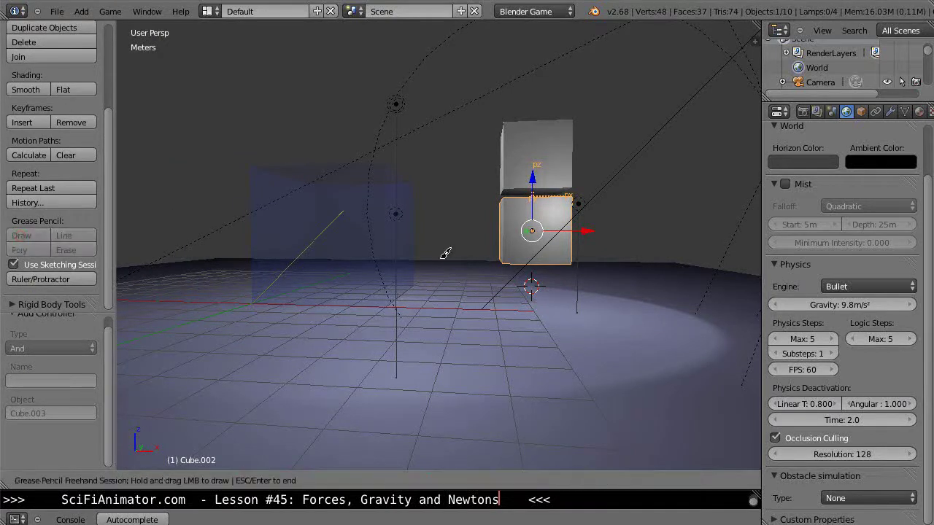
left_click_drag(270, 59, 261, 68)
right_click_drag(260, 73, 269, 70)
left_click_drag(285, 58, 280, 71)
right_click_drag(281, 68, 292, 68)
mouse_move(283, 61)
left_mouse_down()
mouse_move(280, 73)
mouse_move(302, 70)
left_mouse_up()
right_click_drag(302, 71, 301, 73)
left_click_drag(314, 68, 326, 61)
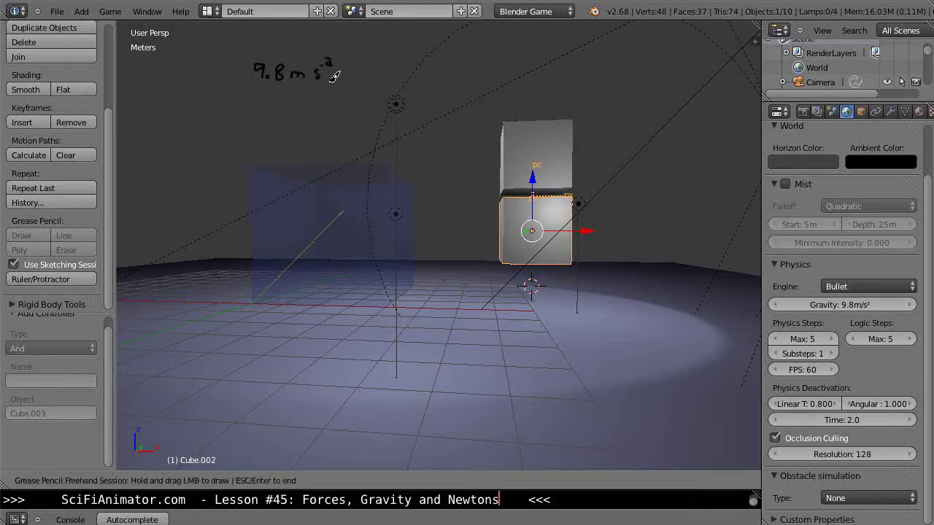
- Scribble out the s⁻² part of the note and rewrite the unit as a fraction over s²
right_click_drag(330, 73, 332, 58)
left_click_drag(321, 64, 333, 67)
mouse_move(250, 93)
left_mouse_down()
mouse_move(329, 87)
mouse_move(290, 98)
left_mouse_up()
mouse_move(290, 98)
right_mouse_down()
mouse_move(282, 110)
mouse_move(297, 93)
right_mouse_up()
mouse_move(291, 97)
left_mouse_down()
mouse_move(282, 109)
mouse_move(302, 102)
left_mouse_up()
mouse_move(329, 64)
right_mouse_down()
mouse_move(321, 67)
mouse_move(336, 58)
mouse_move(295, 97)
right_mouse_up()
left_click_drag(295, 98, 302, 101)
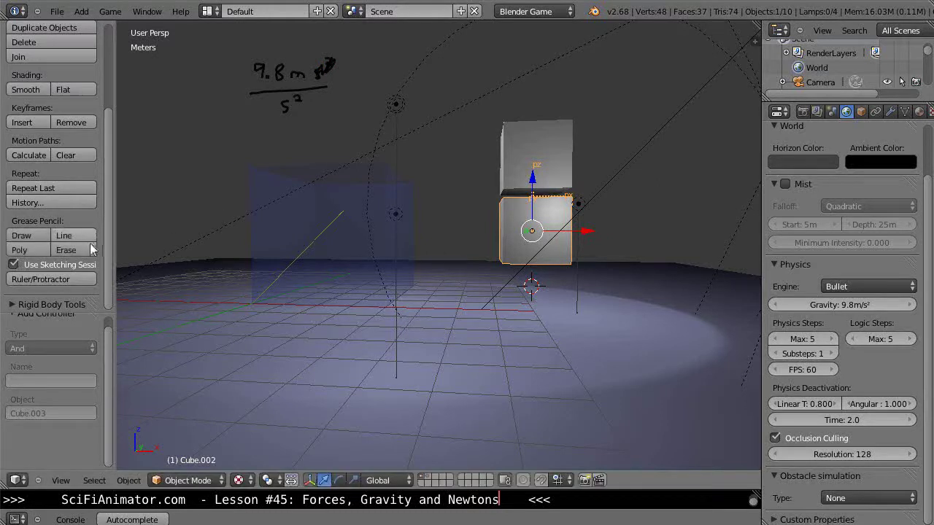
- Erase the handwritten gravity note from the viewport
left_click(67, 250)
mouse_move(250, 79)
left_mouse_down()
mouse_move(298, 64)
mouse_move(346, 78)
mouse_move(289, 112)
mouse_move(249, 64)
mouse_move(285, 98)
mouse_move(310, 149)
mouse_move(516, 284)
mouse_move(583, 284)
mouse_move(535, 170)
mouse_move(436, 205)
mouse_move(467, 213)
left_mouse_up()
mouse_move(400, 300)
middle_mouse_down()
mouse_move(404, 309)
mouse_move(387, 312)
mouse_move(412, 312)
middle_mouse_up()
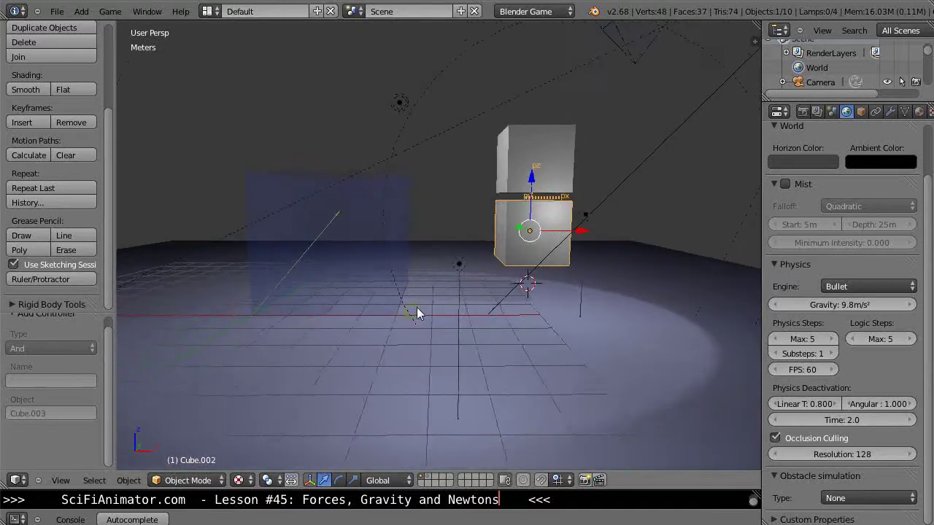
scroll(417, 307, "up", 1)
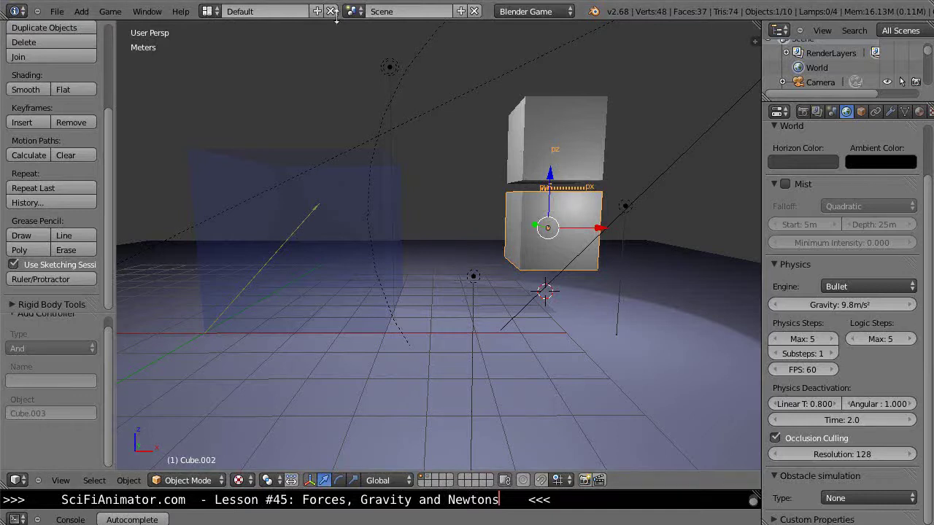
- Switch to the Game Logic screen layout and select the upper of the two stacked cubes to show its logic bricks
left_click(207, 11)
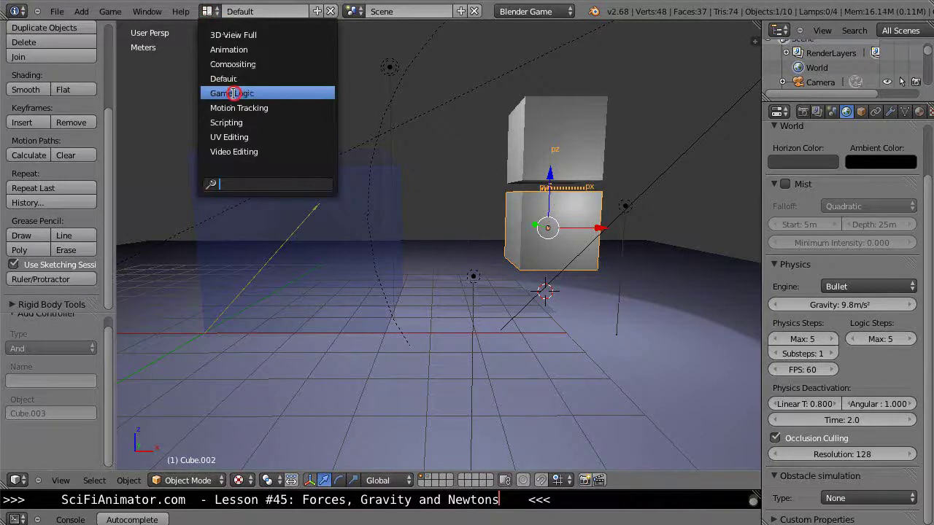
left_click(232, 94)
right_click(478, 222)
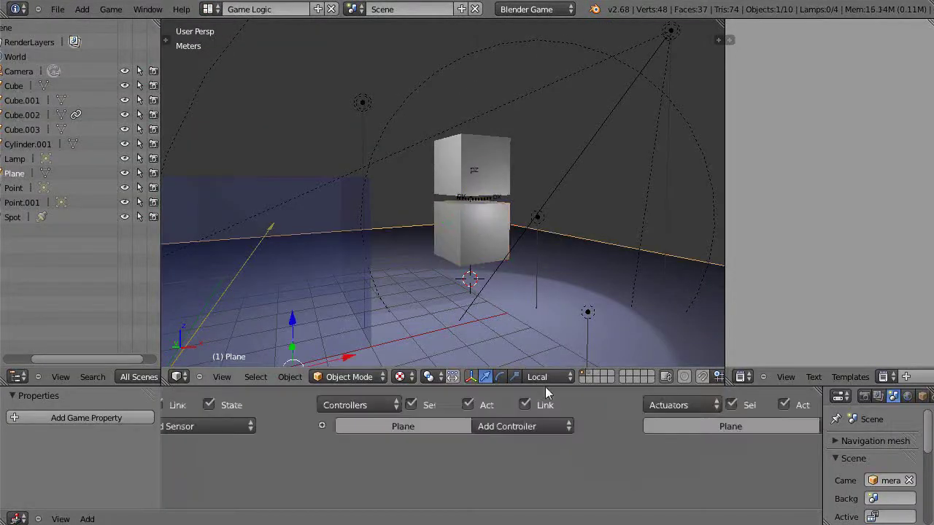
key("Home")
scroll(600, 430, "up", 2)
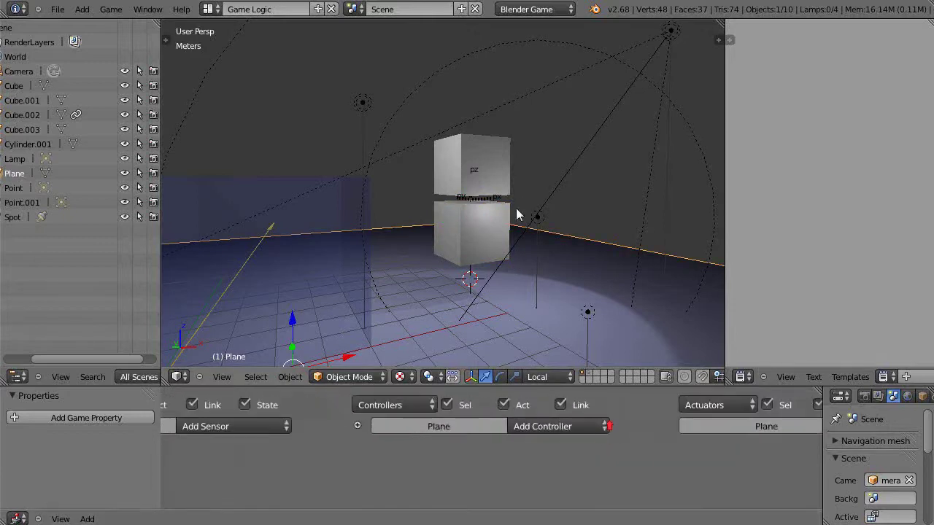
right_click(486, 223)
scroll(616, 453, "down", 1)
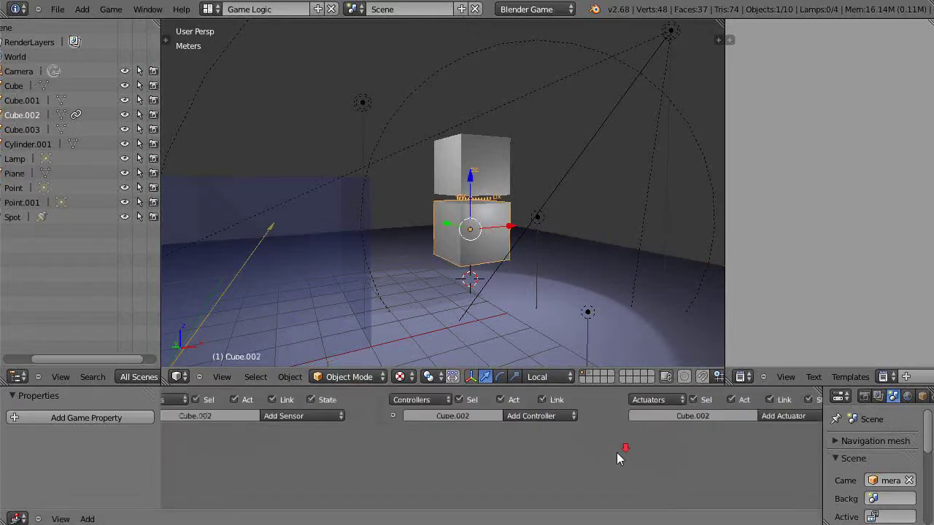
right_click(486, 154)
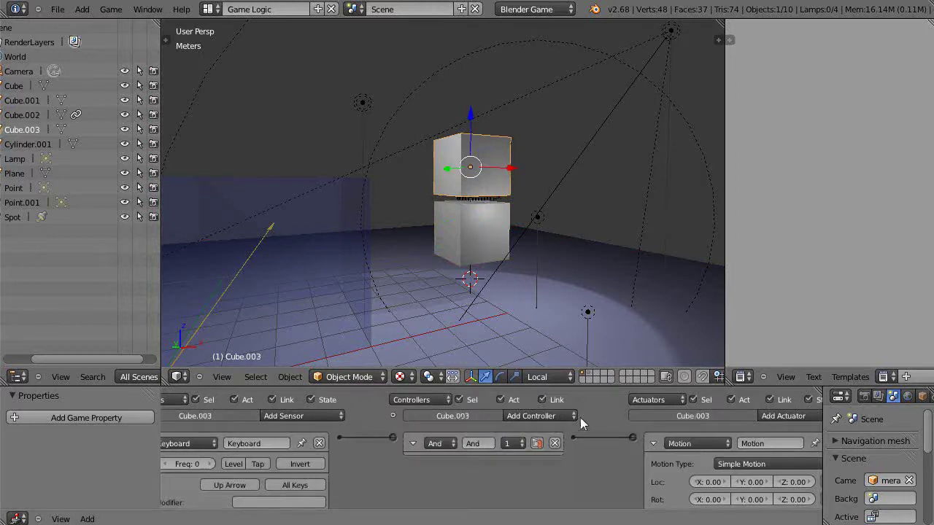
- Set the Z force of the upper cube's Motion actuator to 25
left_click_drag(582, 370, 593, 176)
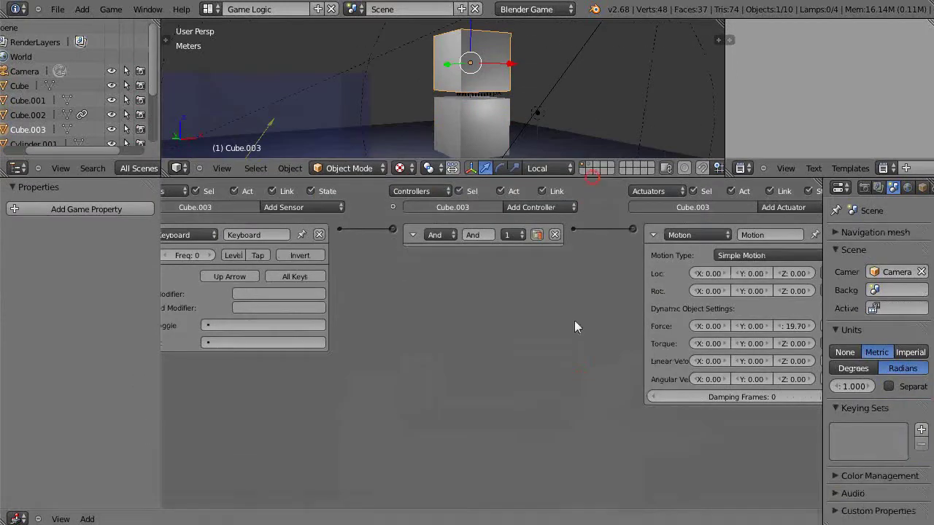
middle_click_drag(559, 375, 396, 354)
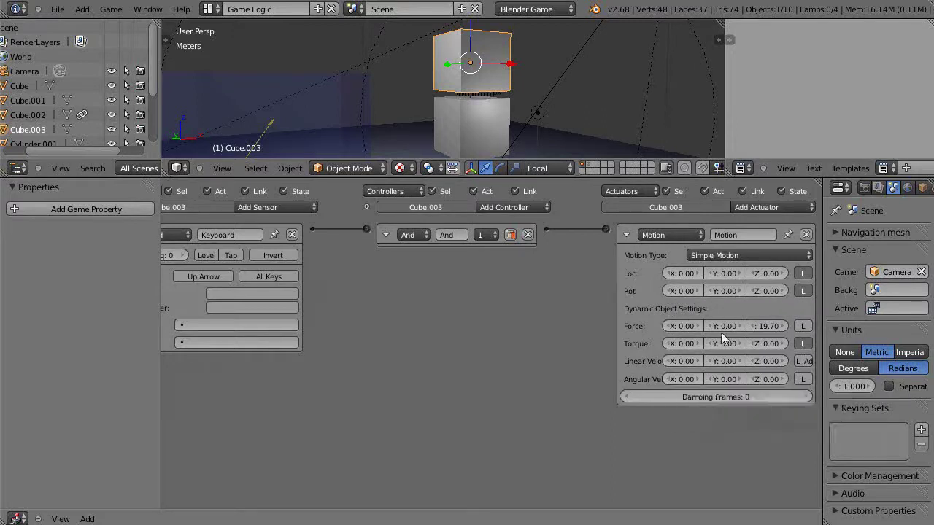
left_click_drag(585, 174, 611, 440)
middle_click_drag(569, 399, 513, 400)
middle_click_drag(484, 394, 511, 402)
left_click_drag(578, 436, 603, 284)
left_click(768, 432)
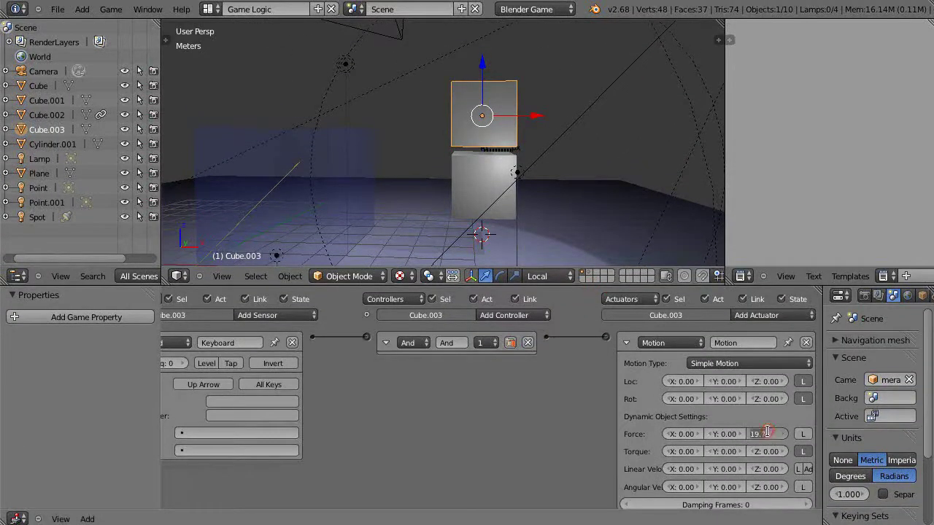
type("25")
key("Return")
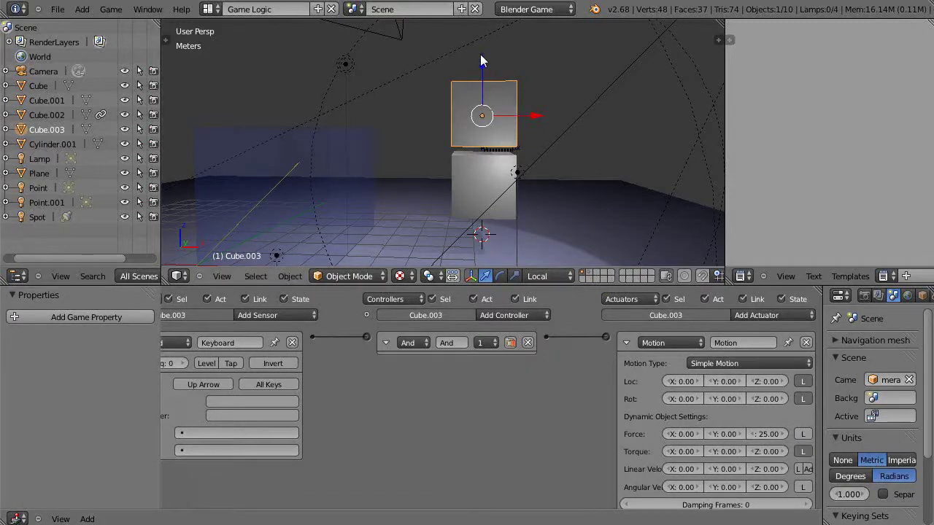
- Enlarge the 3D view and test the game by triggering the upper cube's upward force twice, ending with the game stopped
scroll(514, 201, "up", 1)
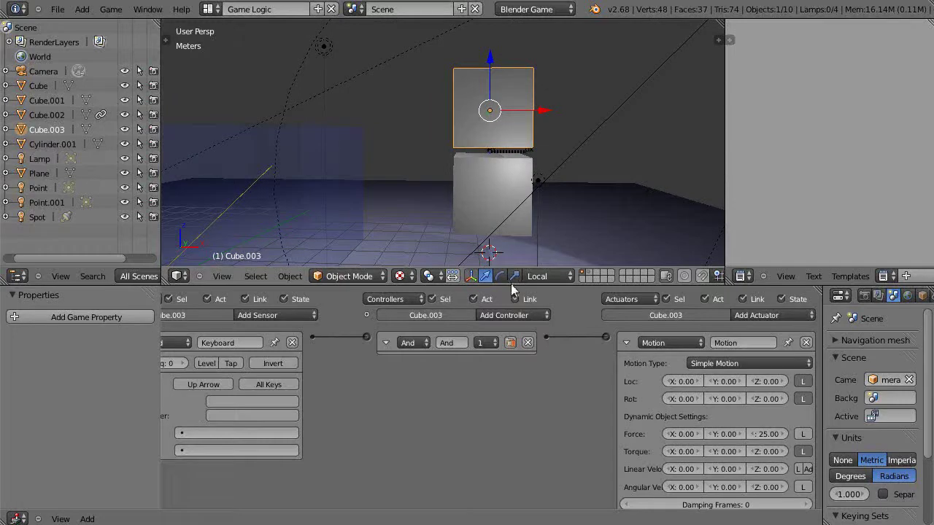
left_click_drag(504, 268, 460, 472)
middle_click_drag(452, 403, 487, 398)
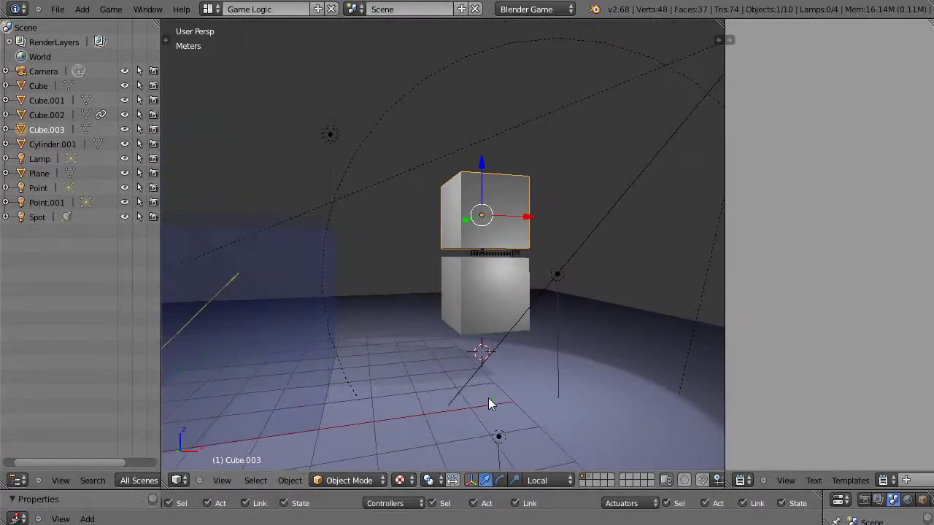
key("p")
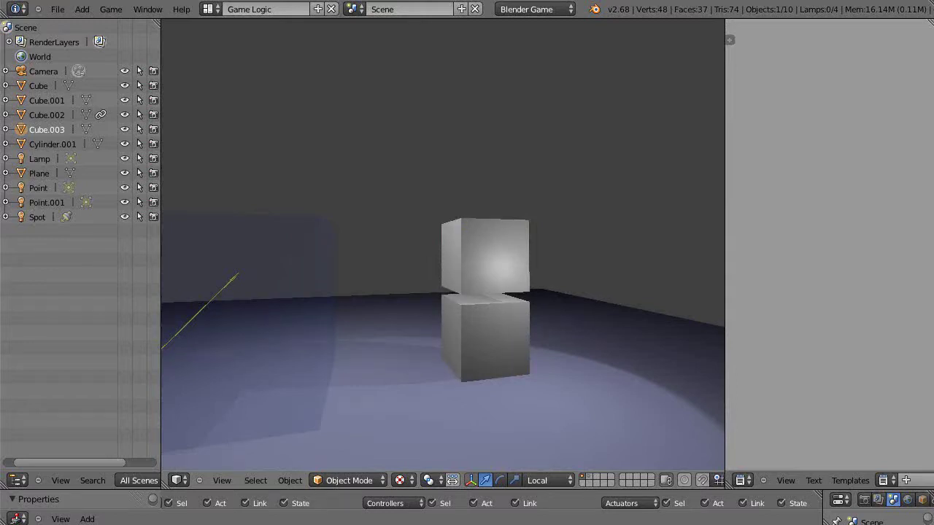
key("Up")
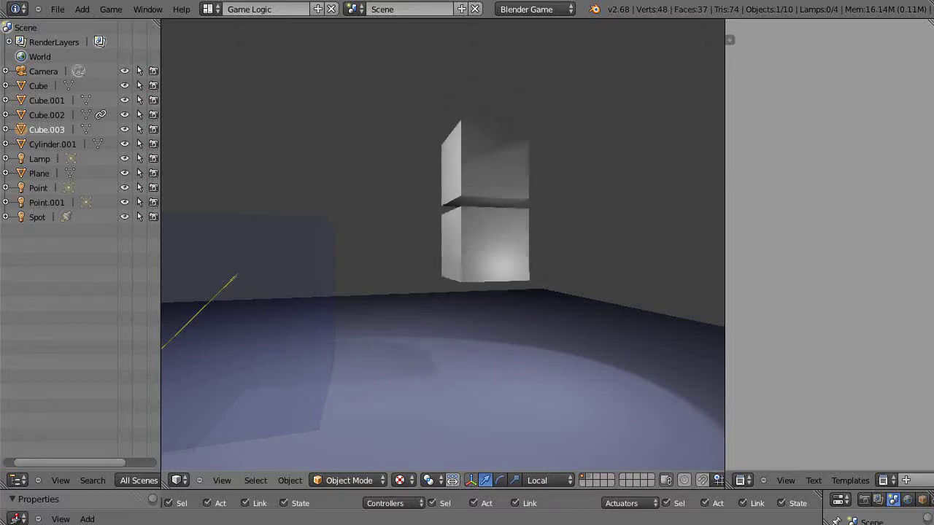
key("Up")
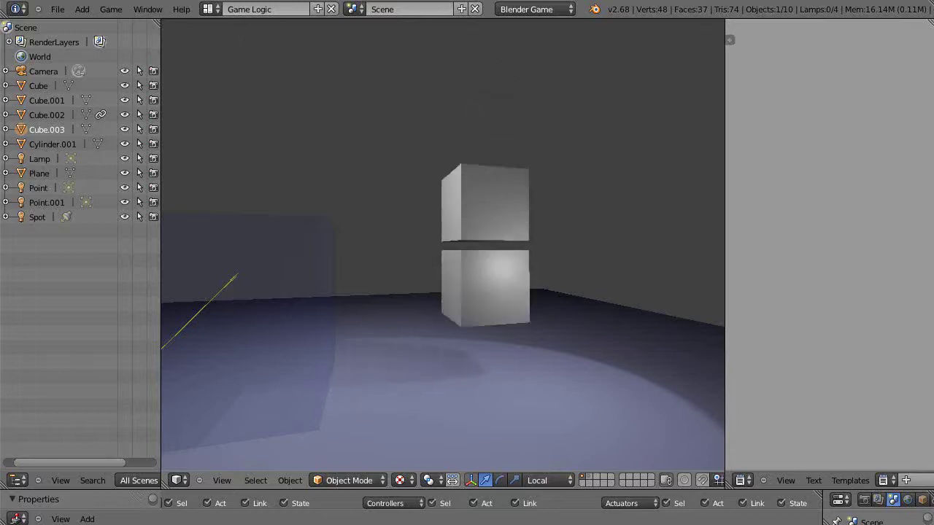
key("Escape")
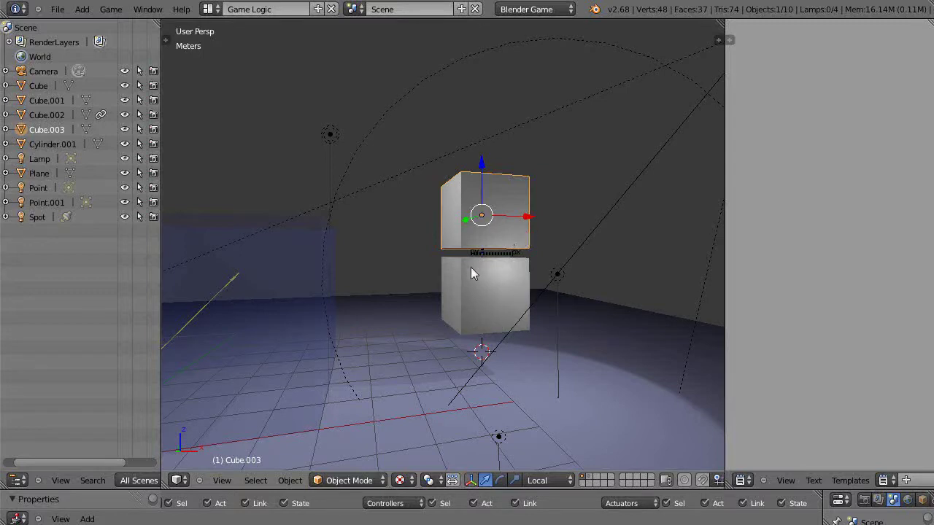
- Place the 3D cursor above the two stacked cubes and add a mesh cube there
middle_click_drag(469, 268, 549, 276)
mouse_move(486, 338)
middle_mouse_down()
mouse_move(402, 340)
mouse_move(474, 344)
mouse_move(468, 338)
middle_mouse_up()
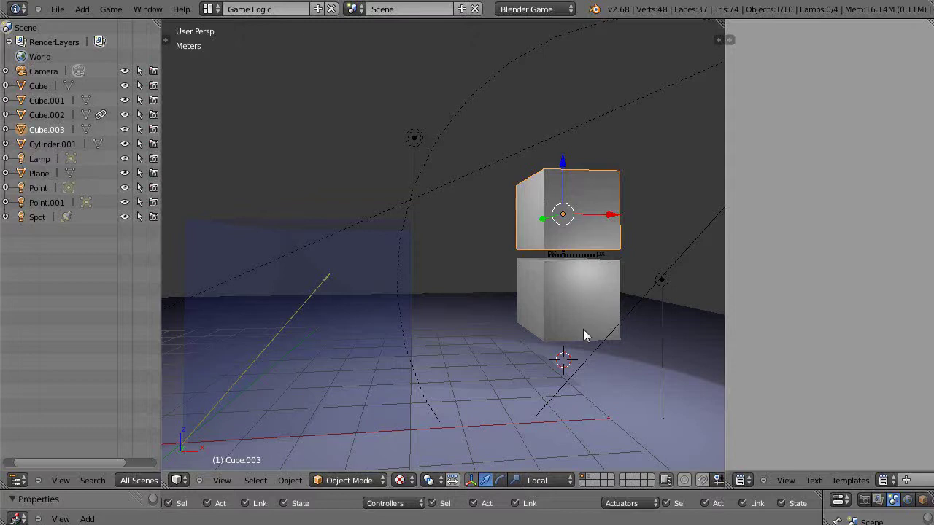
mouse_move(586, 333)
middle_mouse_down()
mouse_move(583, 354)
mouse_move(611, 348)
mouse_move(596, 343)
middle_mouse_up()
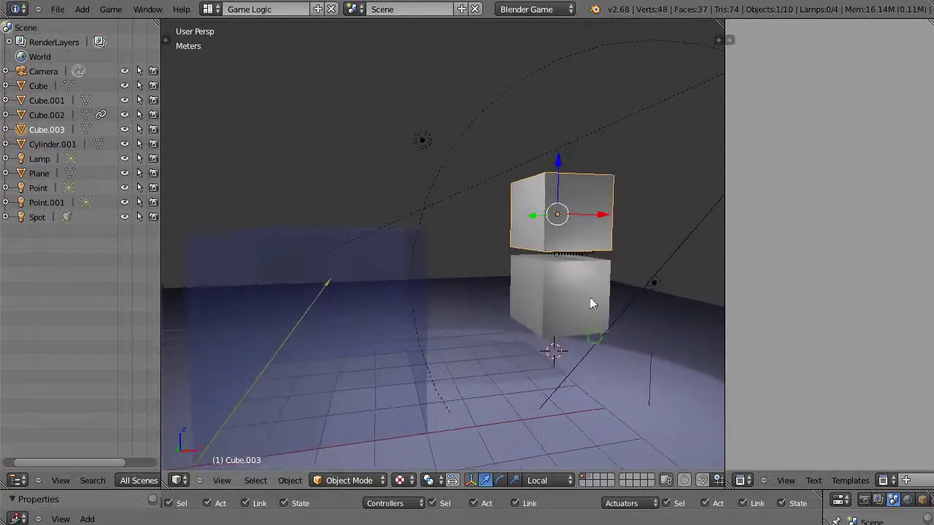
right_click(582, 312)
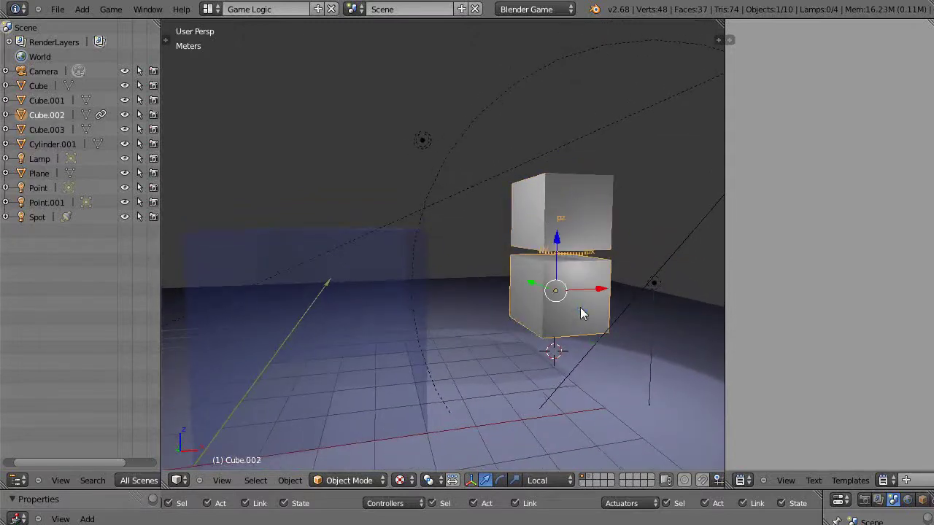
right_click(592, 213)
left_click(573, 92)
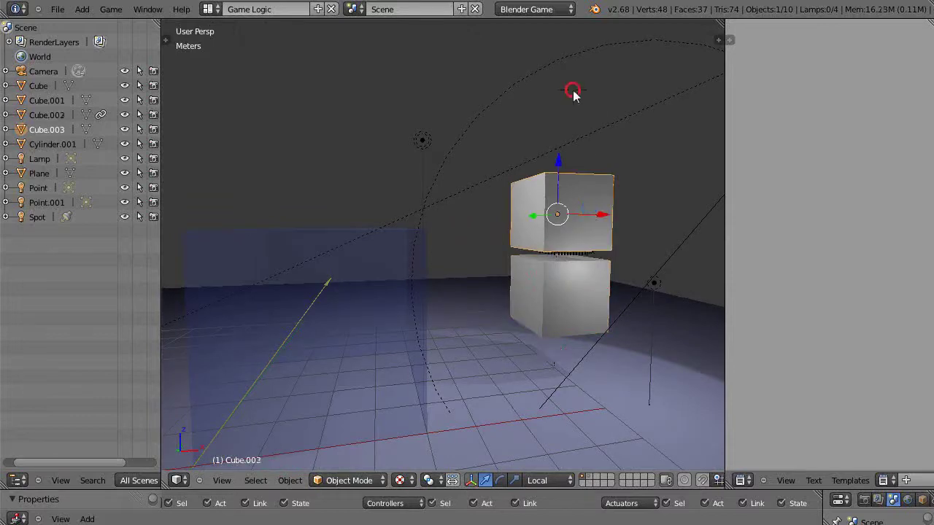
key("shift+a")
mouse_move(573, 92)
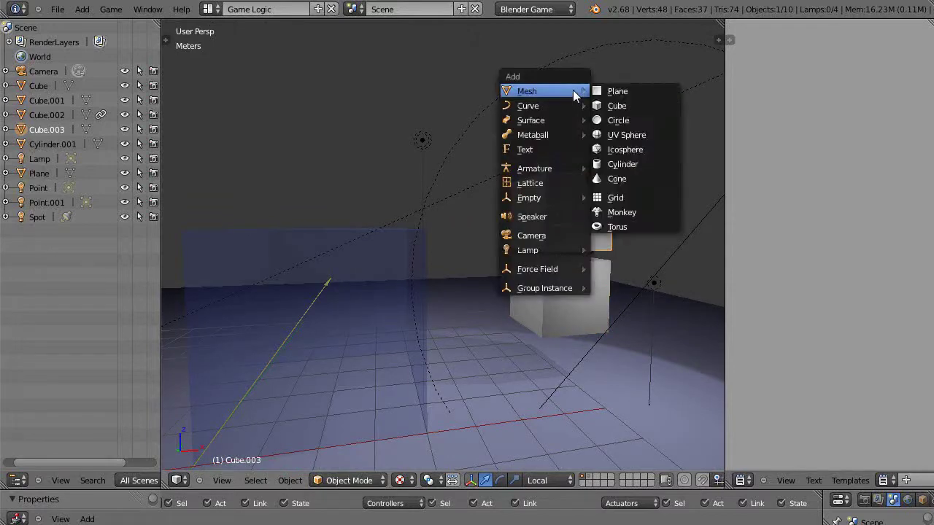
left_click(622, 107)
middle_click_drag(623, 186, 564, 208)
scroll(578, 159, "down", 4)
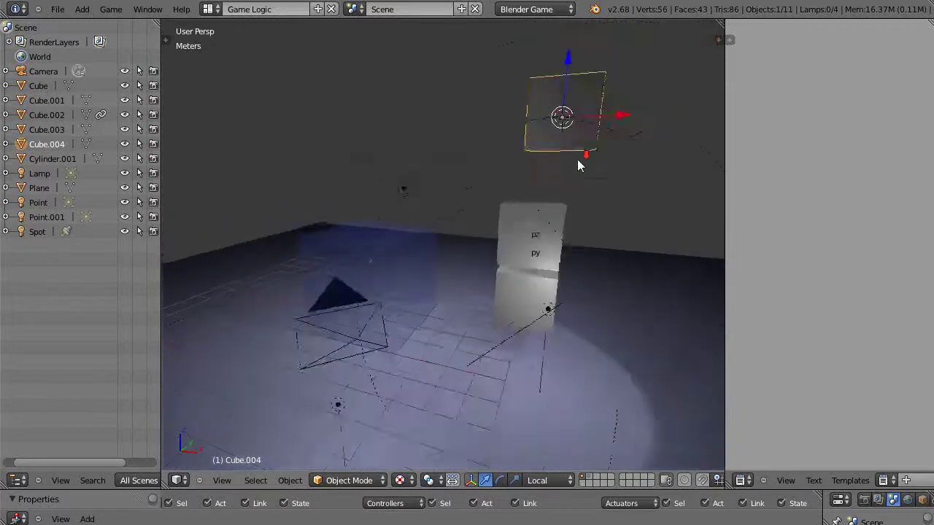
- Delete the newly added cube above the two stacked cubes
key("x")
left_click(577, 159)
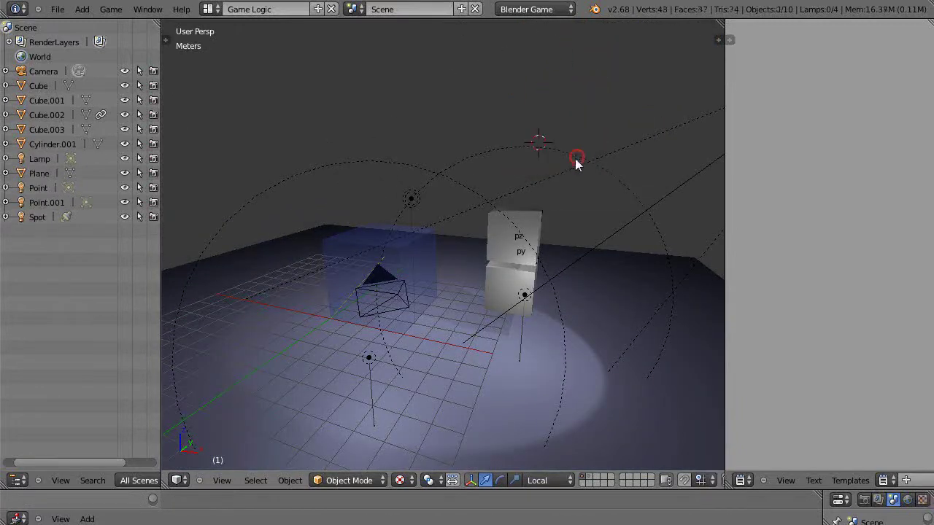
scroll(543, 246, "up", 5)
middle_click_drag(552, 273, 596, 267)
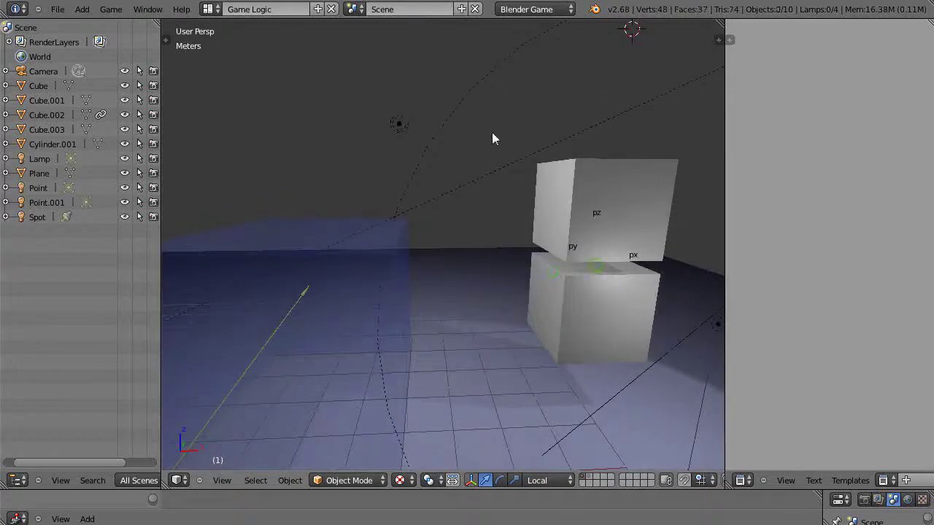
- Switch to the Default screen layout and show the lower stacked cube's physics settings in a widened properties area
left_click(209, 9)
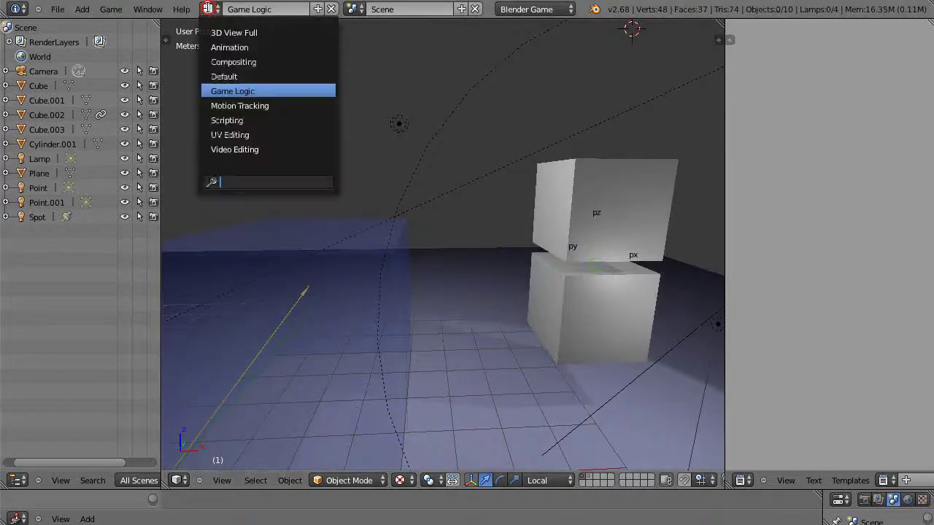
left_click(230, 76)
right_click(568, 211)
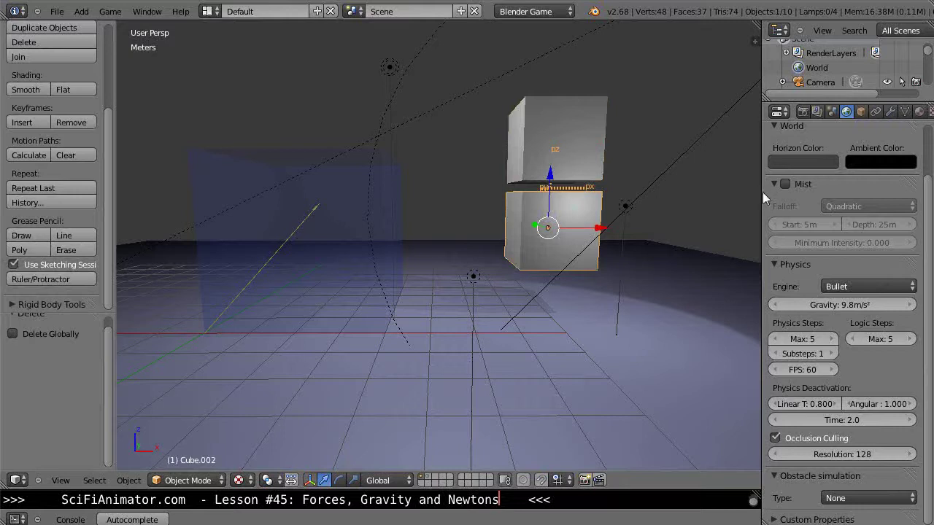
left_click_drag(762, 192, 705, 204)
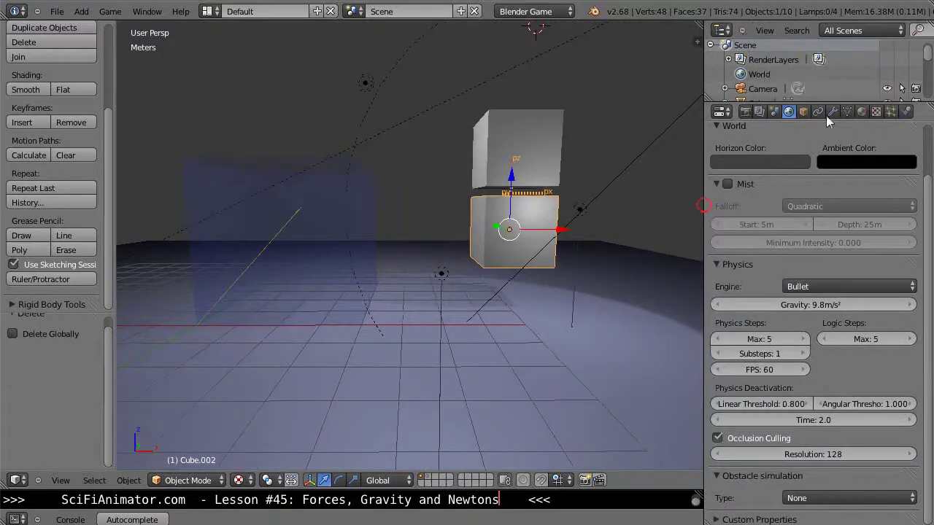
left_click(907, 112)
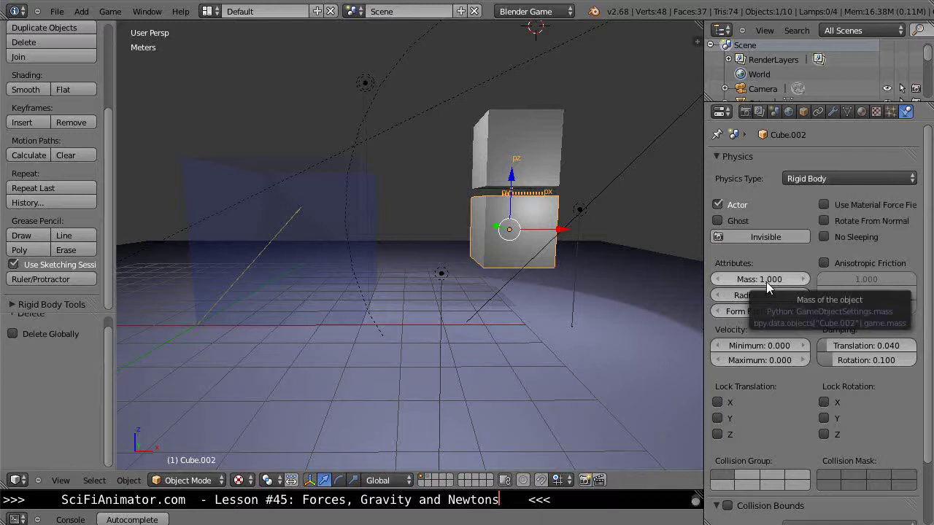
- Examine the mass of both stacked cubes and the world's gravity setting
right_click(529, 137)
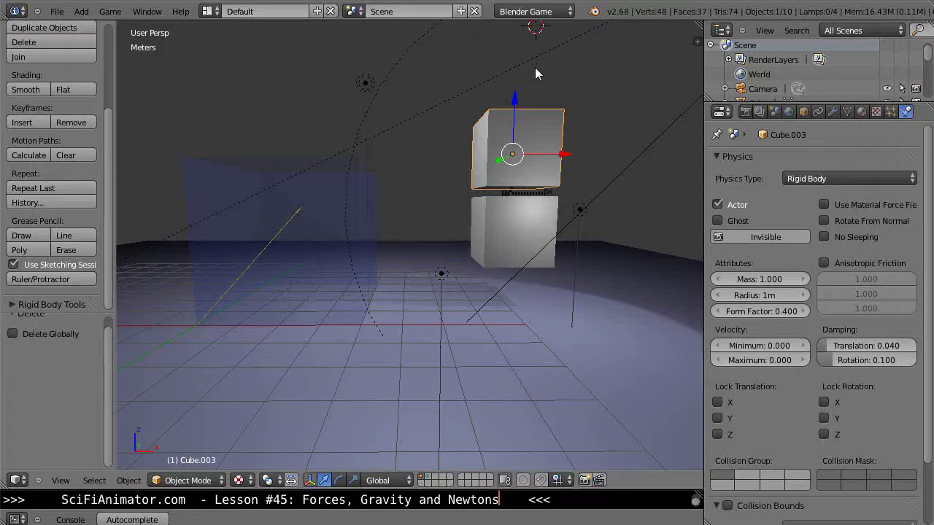
left_click(789, 111)
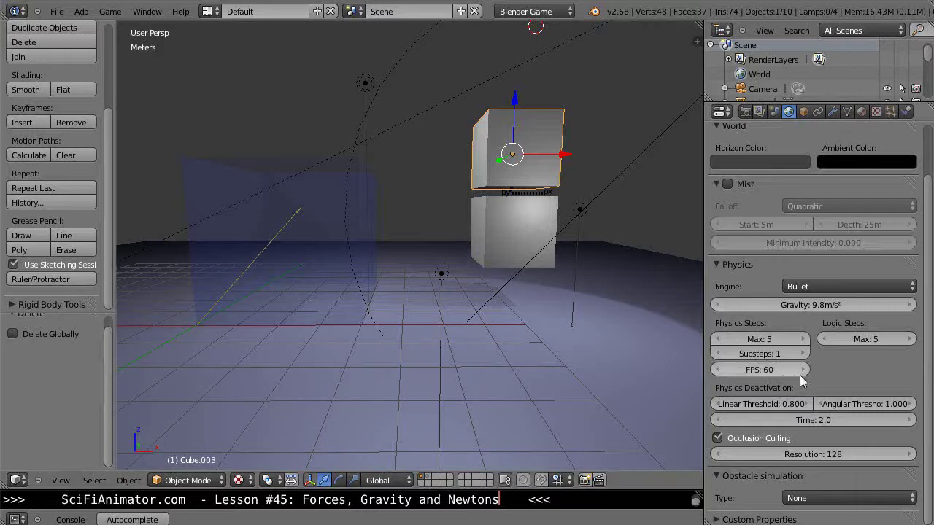
right_click(538, 228)
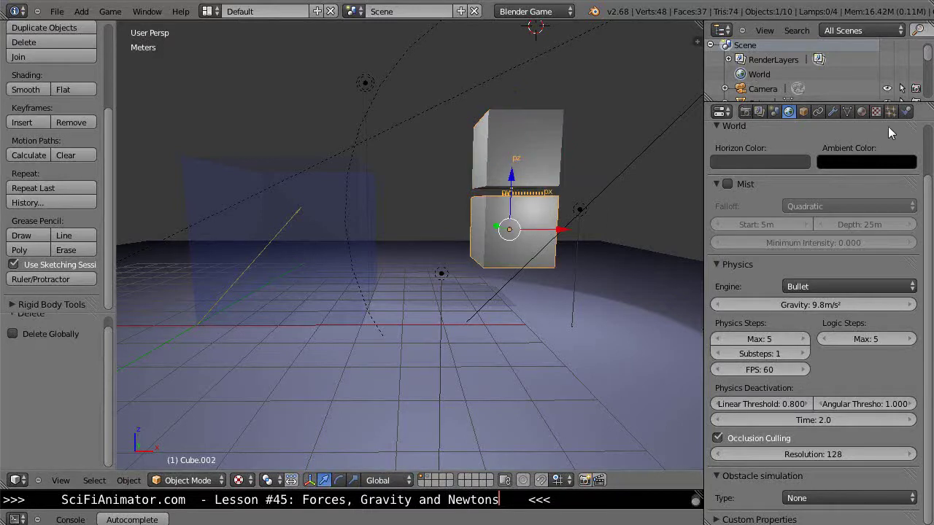
left_click(906, 112)
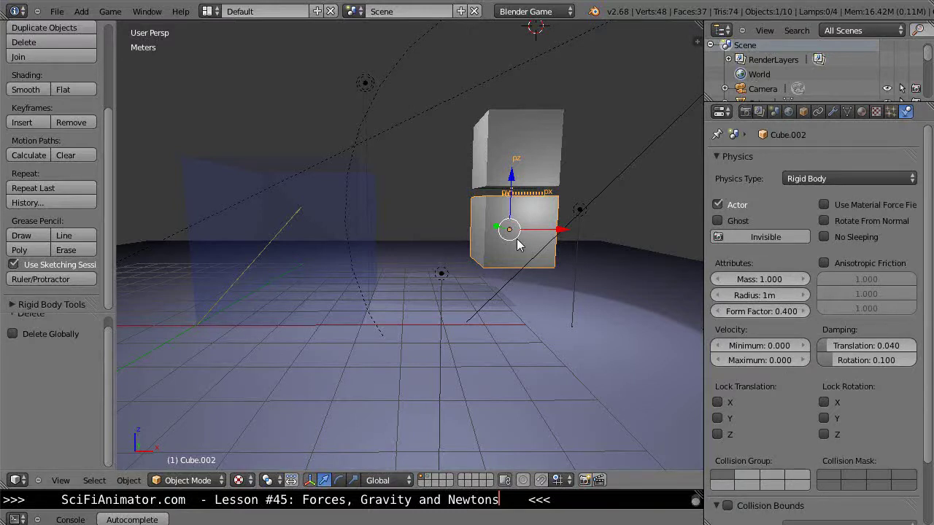
right_click(549, 153)
right_click(522, 232)
middle_click_drag(568, 263, 478, 256)
scroll(492, 255, "up", 3)
scroll(490, 255, "down", 3)
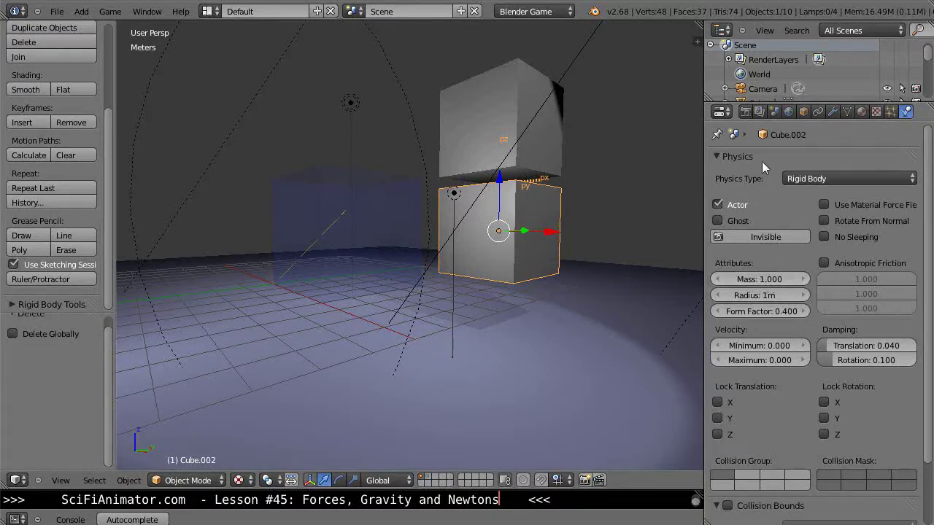
left_click(789, 112)
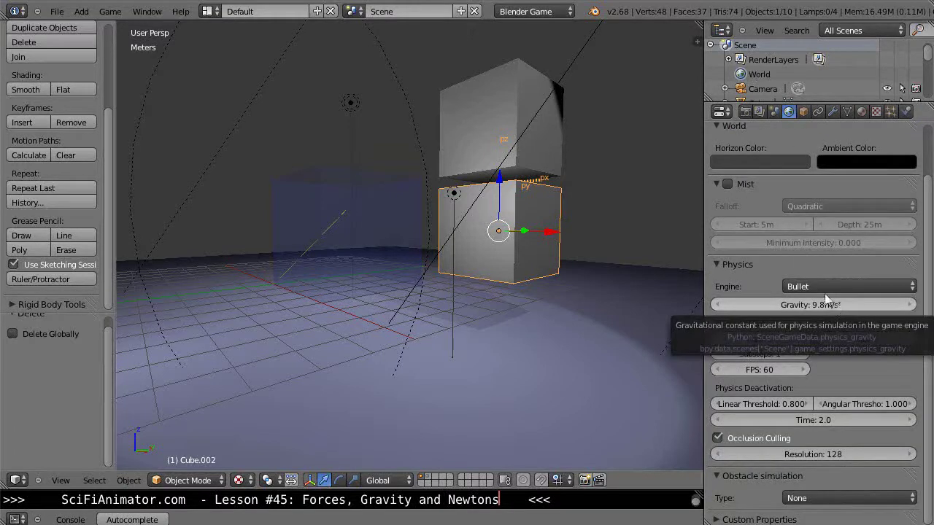
scroll(471, 257, "down", 1)
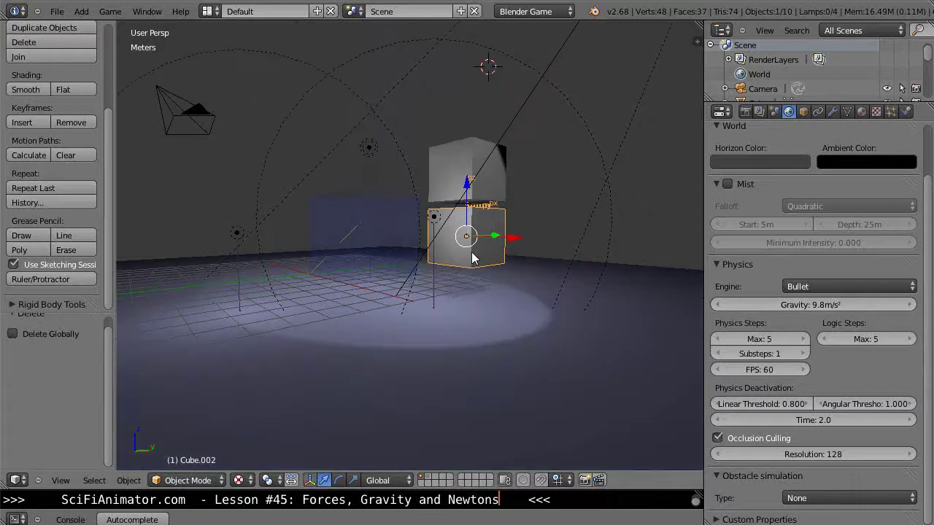
scroll(467, 258, "up", 2)
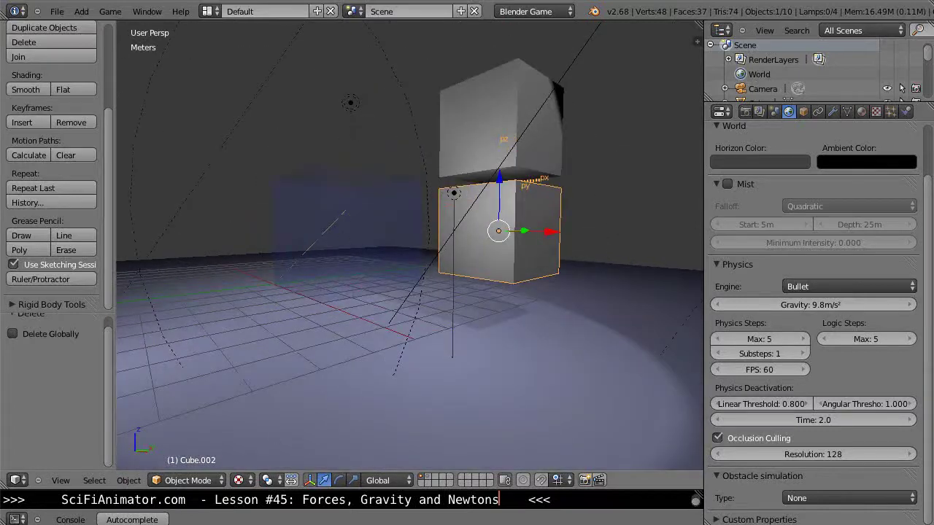
- Write "9.8 N" beside the lower cube with a freehand Grease Pencil session
left_click(24, 239)
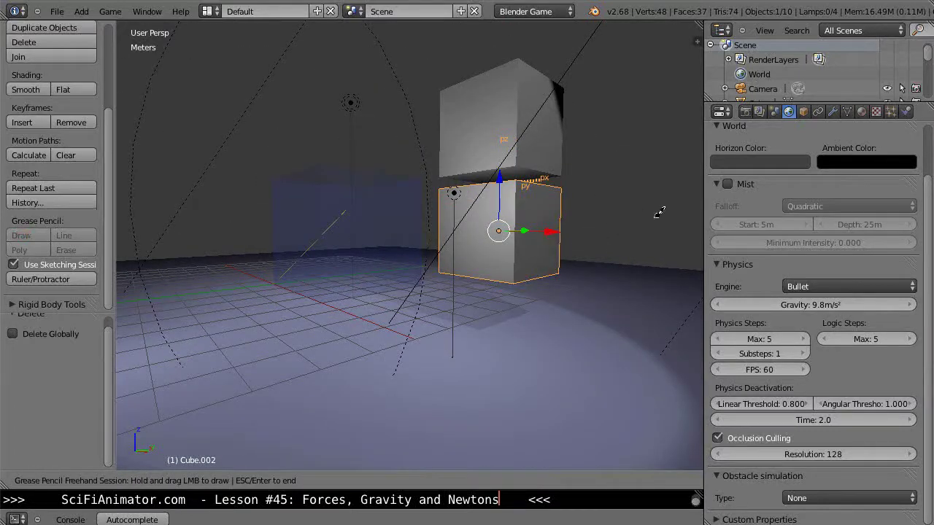
mouse_move(636, 212)
left_mouse_down()
mouse_move(626, 217)
mouse_move(633, 231)
mouse_move(652, 211)
mouse_move(679, 222)
mouse_move(678, 213)
left_mouse_up()
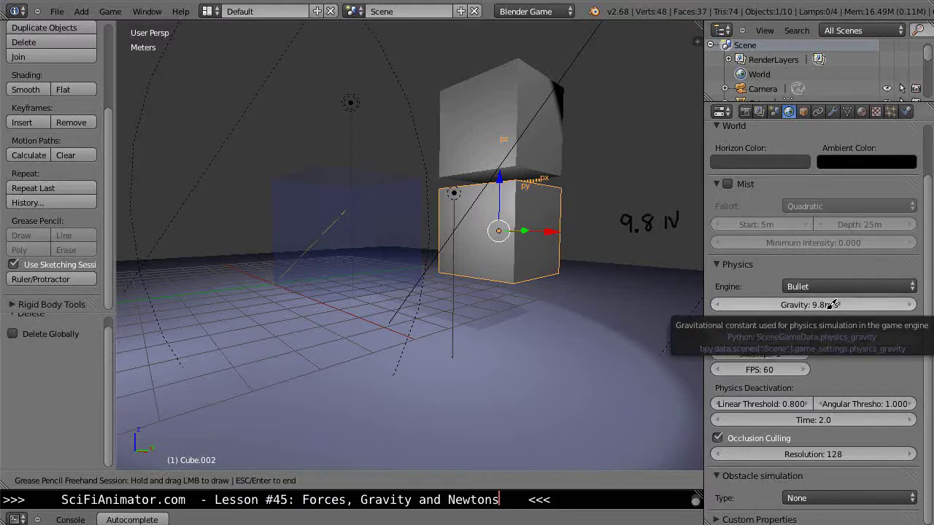
key("Escape")
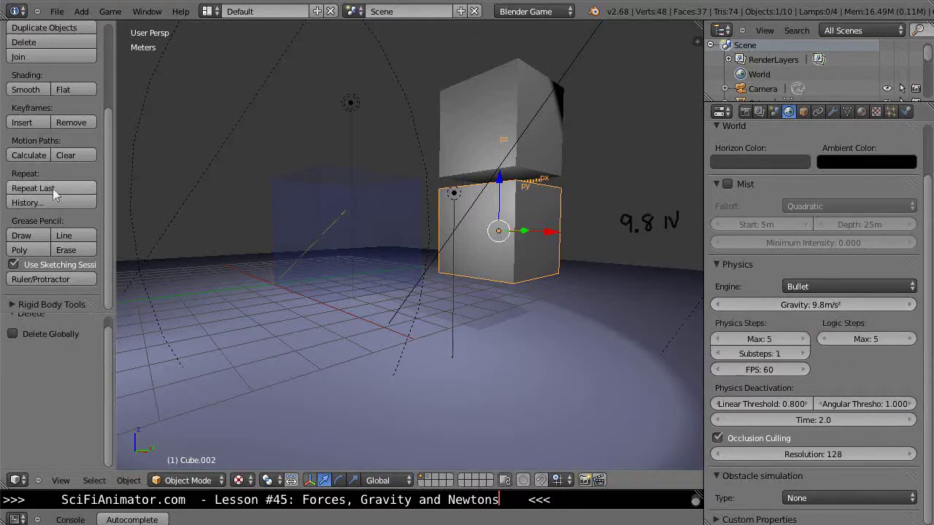
- Write "9.8 N" beside the upper cube and the total "19.6 N" beneath the two notes with the Grease Pencil
left_click(24, 236)
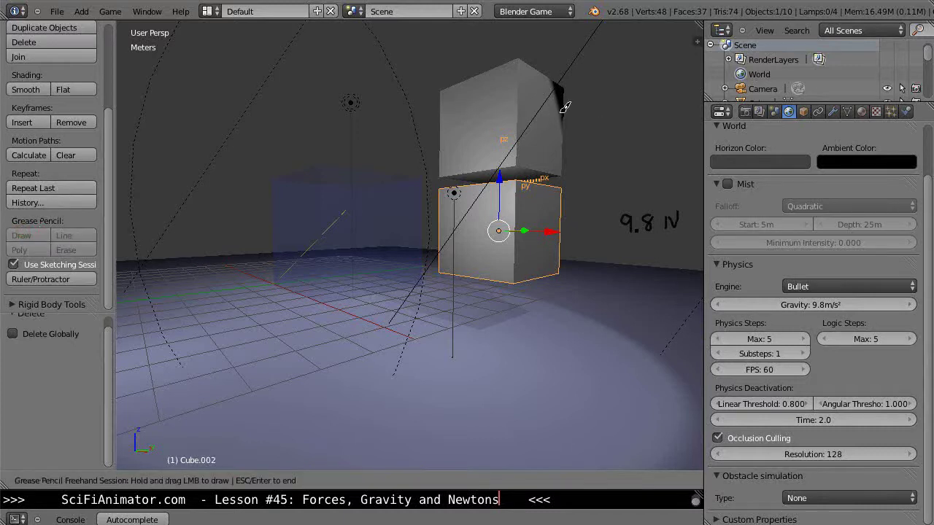
mouse_move(621, 105)
left_mouse_down()
mouse_move(626, 118)
mouse_move(653, 97)
mouse_move(672, 115)
mouse_move(677, 103)
left_mouse_up()
left_click(633, 118)
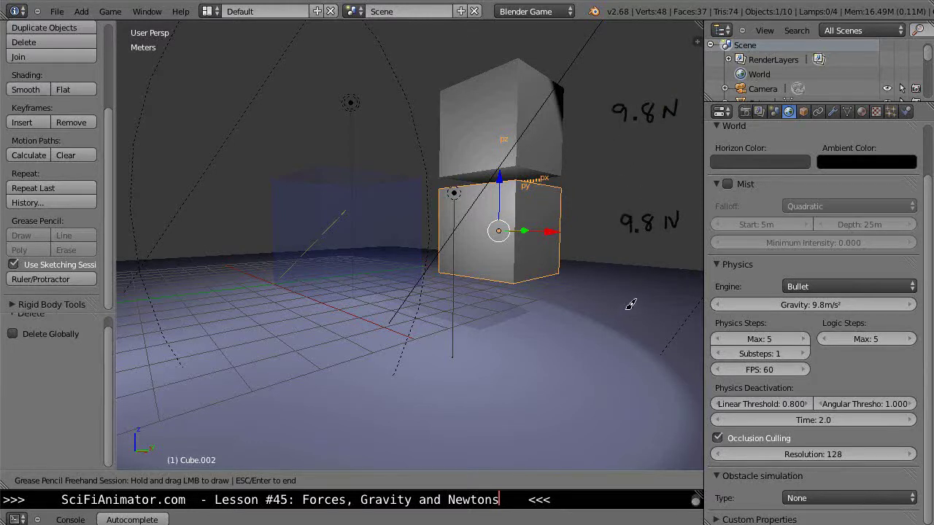
mouse_move(625, 307)
left_mouse_down()
mouse_move(621, 318)
mouse_move(649, 314)
mouse_move(679, 295)
left_mouse_up()
mouse_move(489, 250)
middle_mouse_down()
mouse_move(560, 264)
mouse_move(549, 228)
middle_mouse_up()
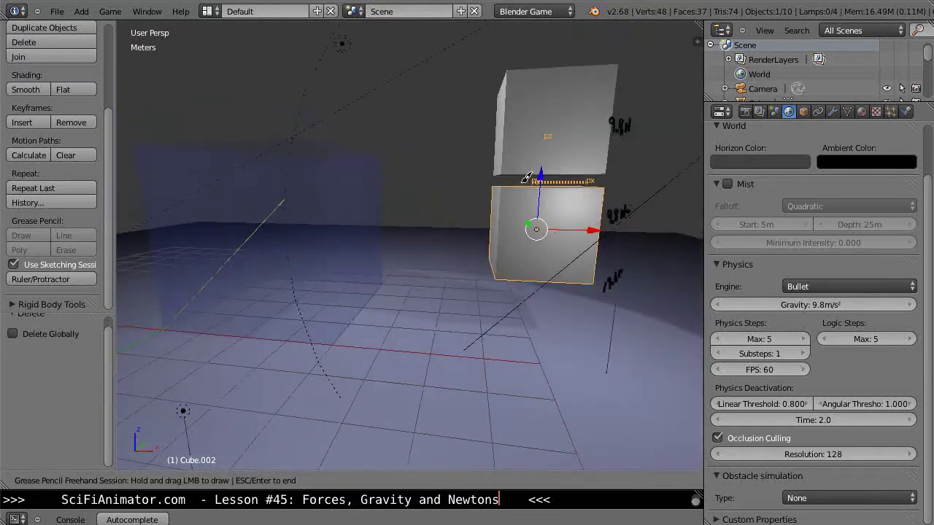
key("Escape")
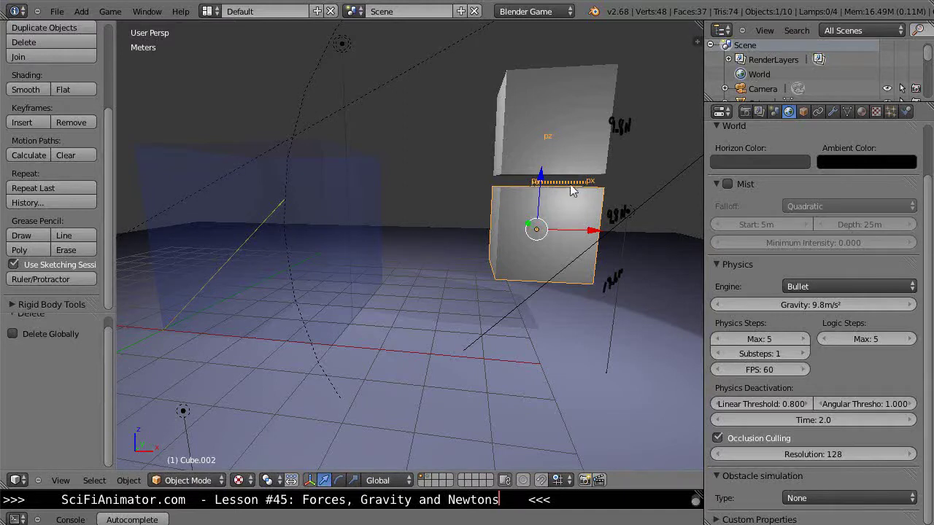
- Compare the object constraints of the upper and lower cubes, ending with the lower cube selected
right_click(558, 157)
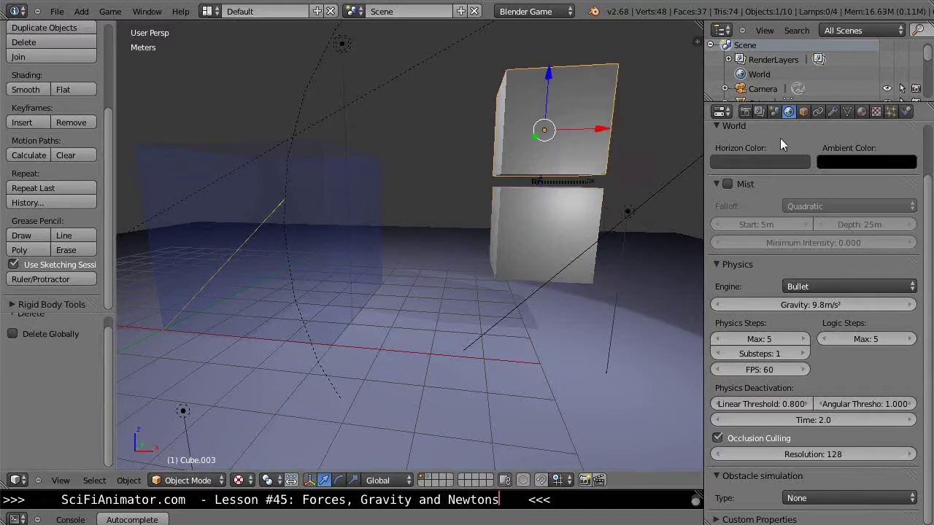
left_click(819, 111)
right_click(572, 230)
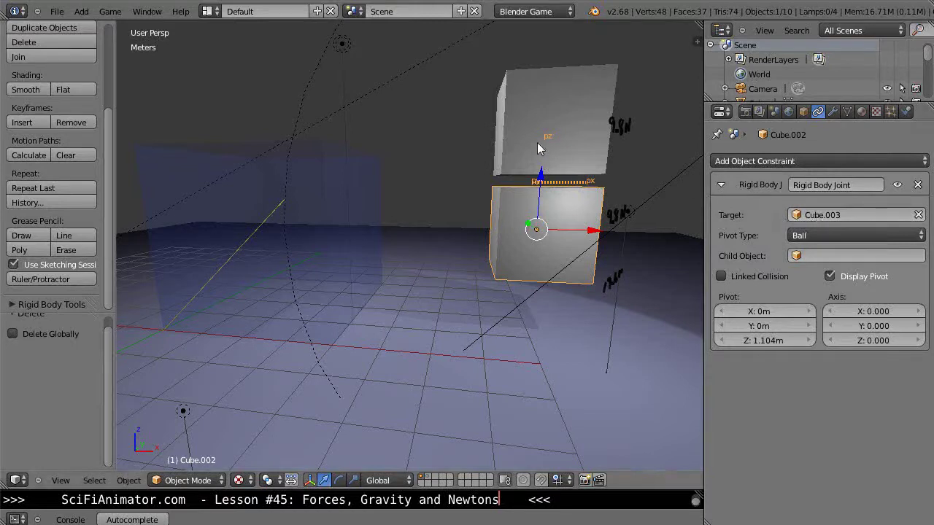
right_click(559, 122)
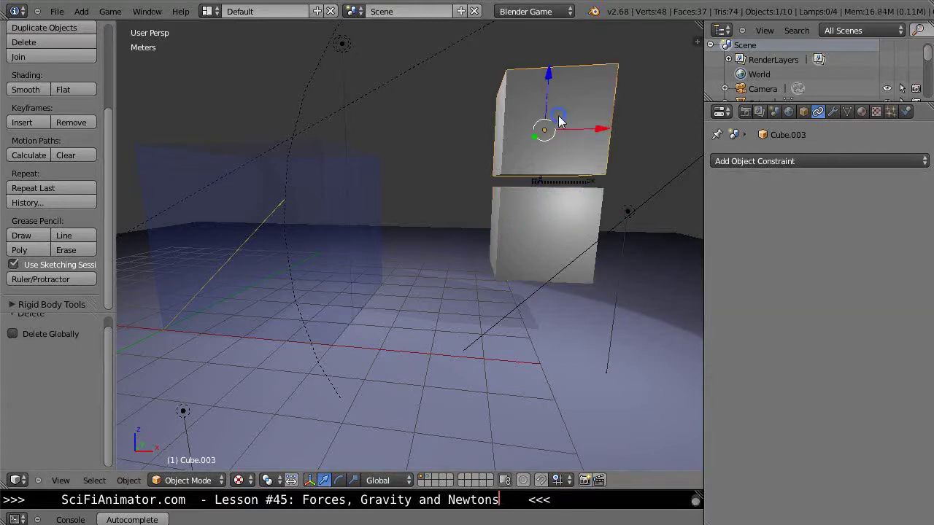
right_click(549, 251)
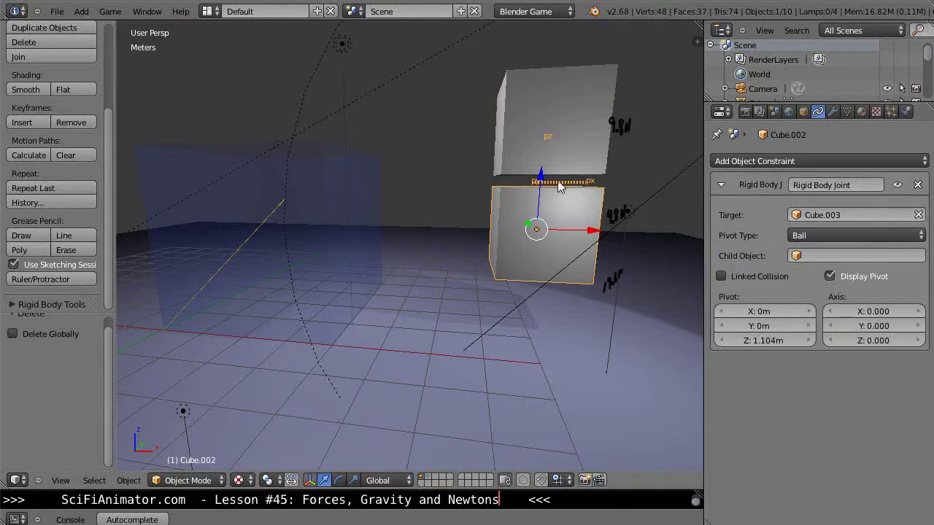
- Set the Z pivot of the lower cube's Rigid Body Joint to 0 m
left_click(830, 277)
left_click(762, 340)
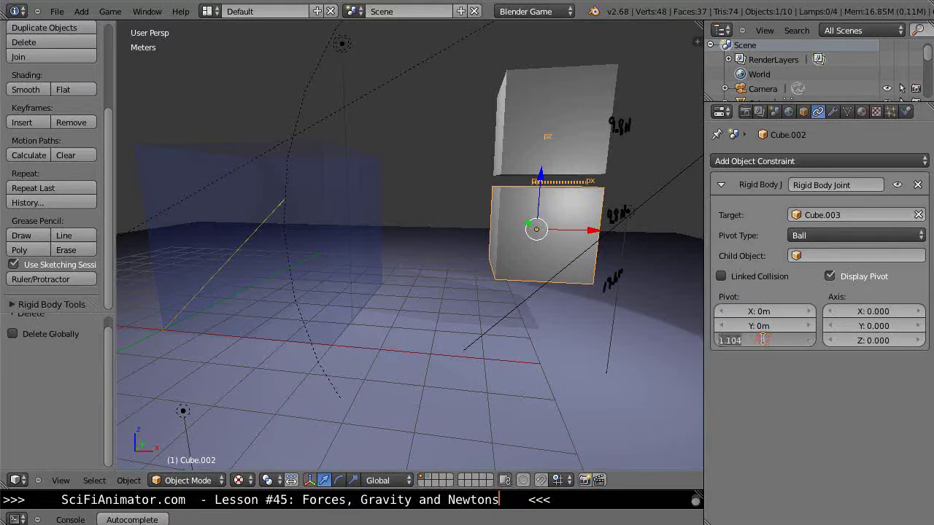
type("0")
key("Return")
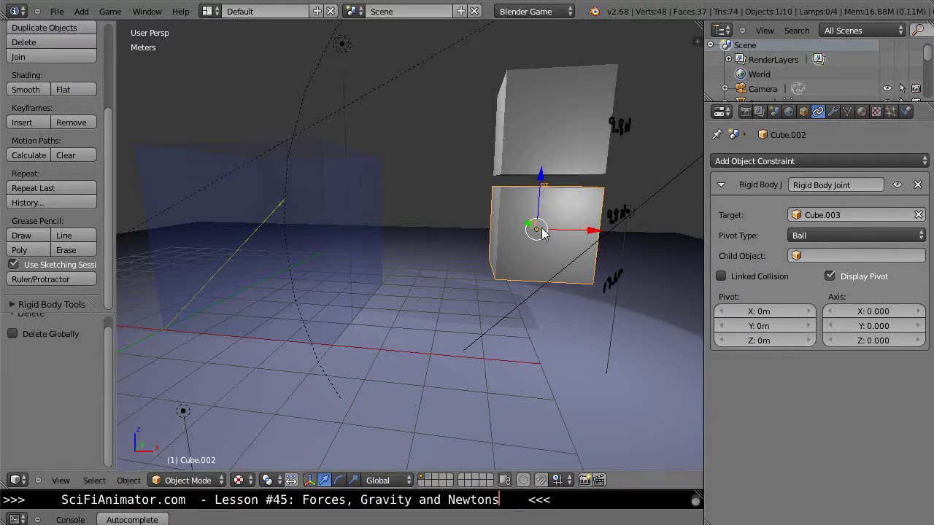
- Set the Z pivot of the lower cube's Rigid Body Joint to 1.1 m
middle_click_drag(545, 267, 530, 267)
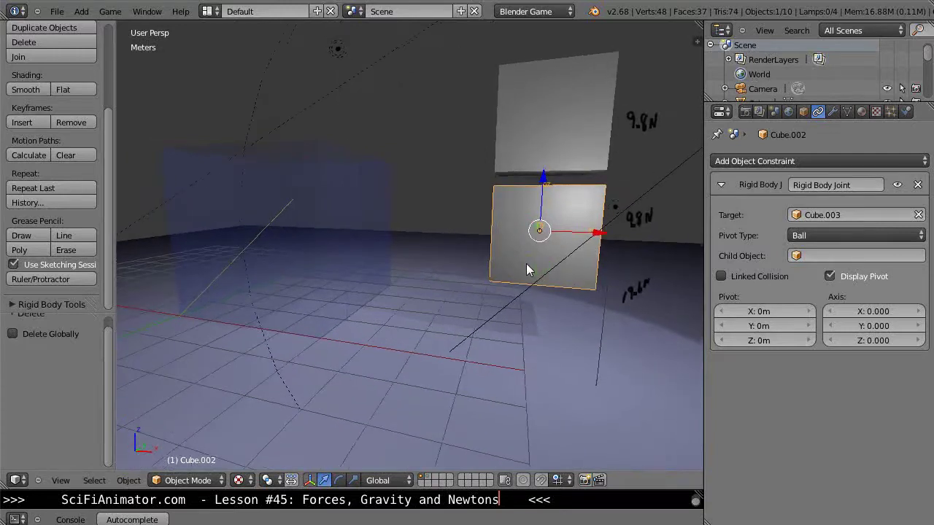
left_click(762, 341)
type("1")
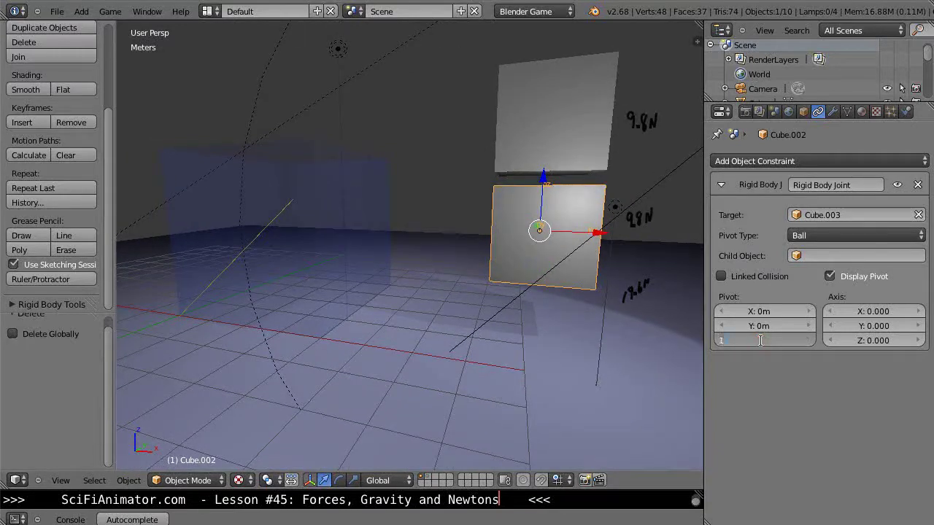
type(".1")
key("Return")
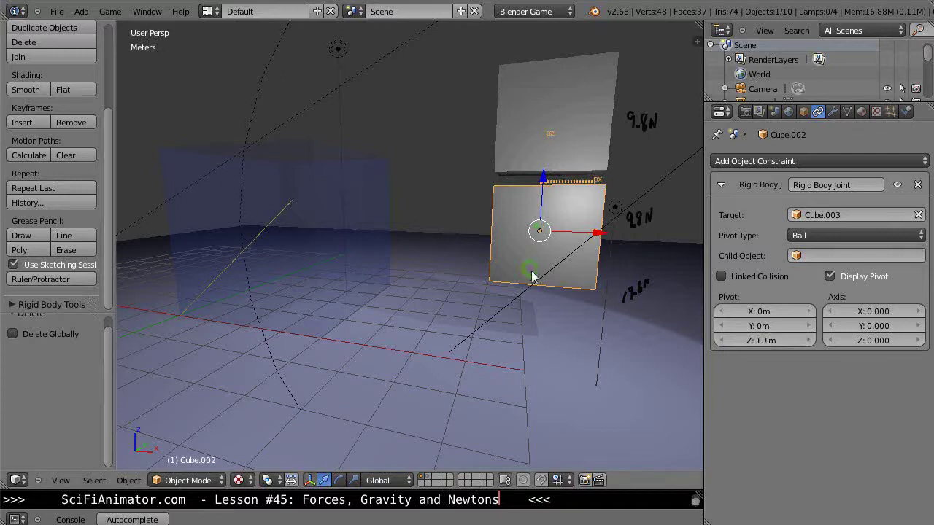
mouse_move(532, 275)
middle_mouse_down()
mouse_move(533, 290)
mouse_move(484, 276)
mouse_move(507, 276)
mouse_move(514, 248)
middle_mouse_up()
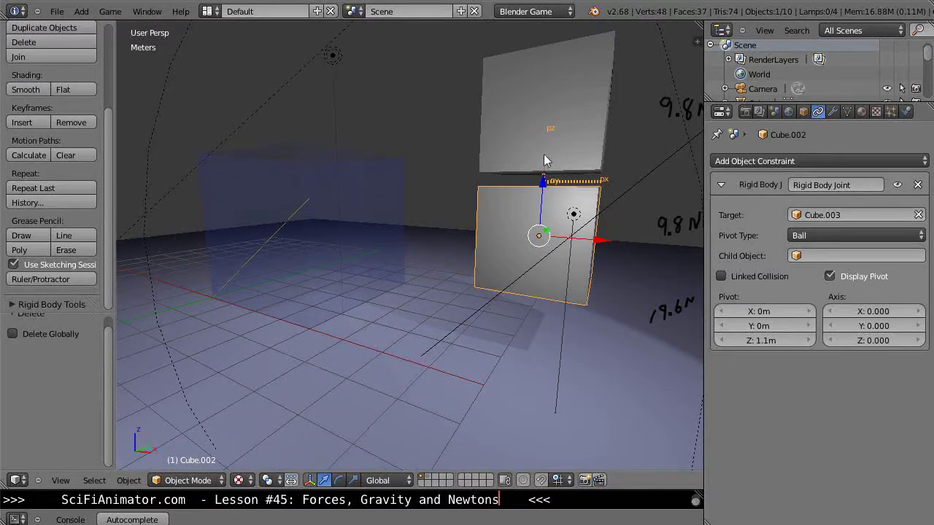
- Run the game with both jointed cubes in view, and stop it
middle_click_drag(550, 225, 495, 290)
key("p")
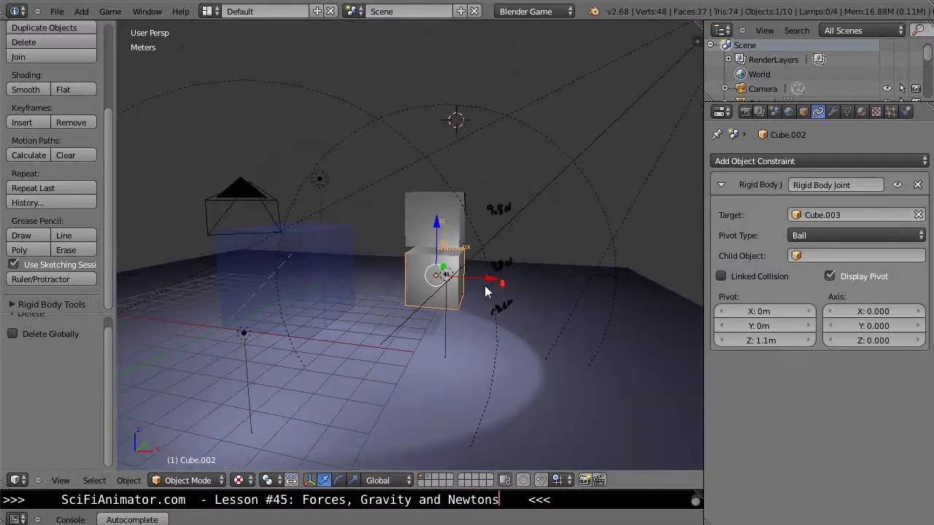
key("Escape")
- Select the upper cube and switch to the Game Logic layout with its logic bricks in view
right_click(467, 196)
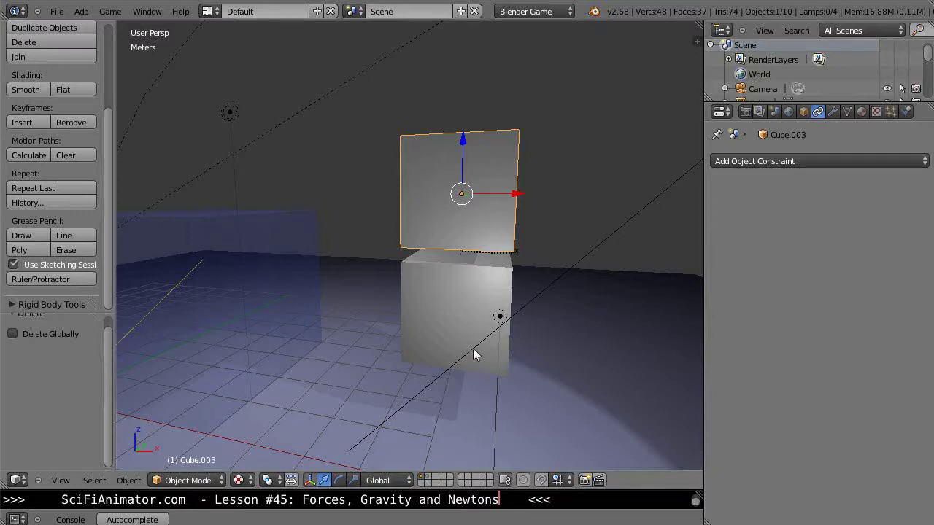
scroll(444, 423, "down", 5)
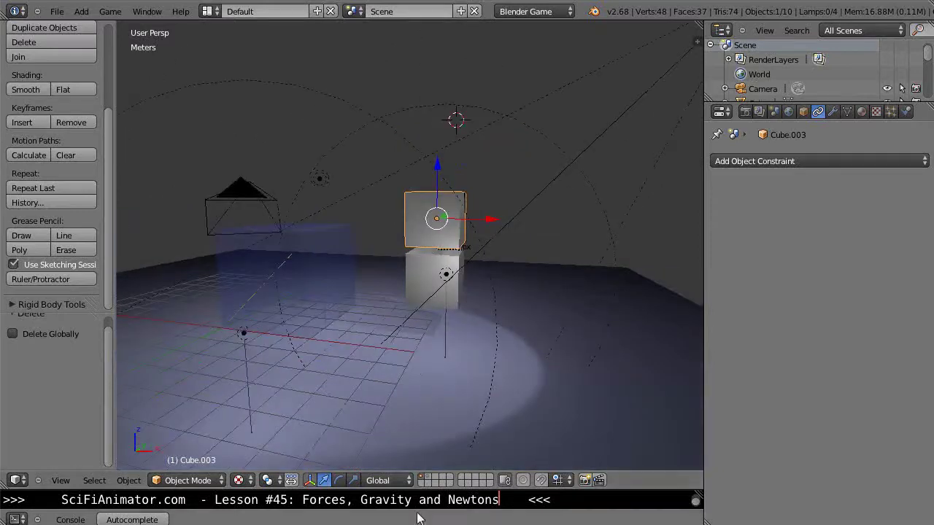
left_click(206, 11)
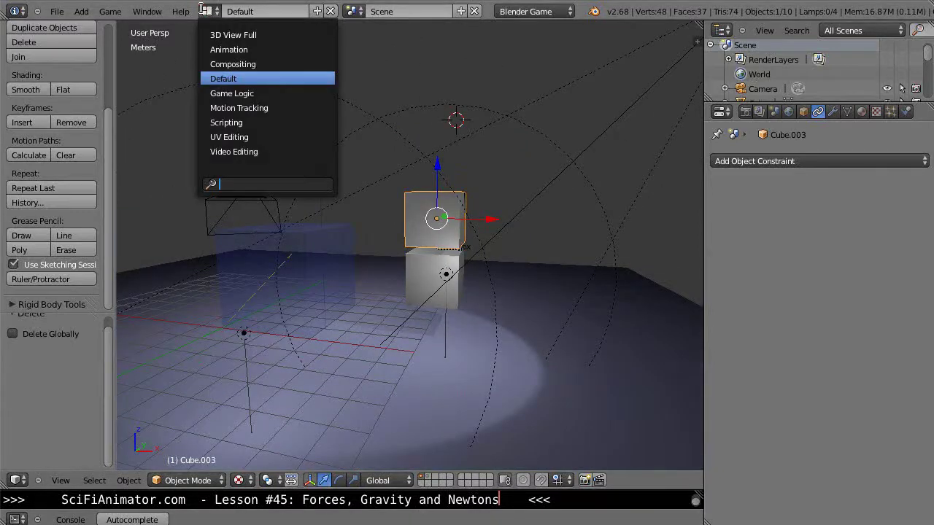
left_click(228, 93)
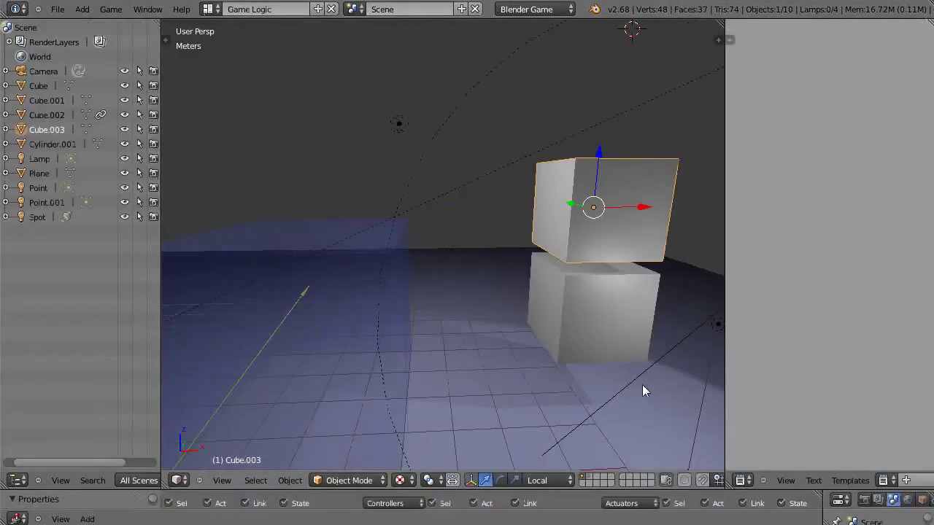
middle_click_drag(634, 386, 536, 467)
left_click_drag(537, 491, 587, 250)
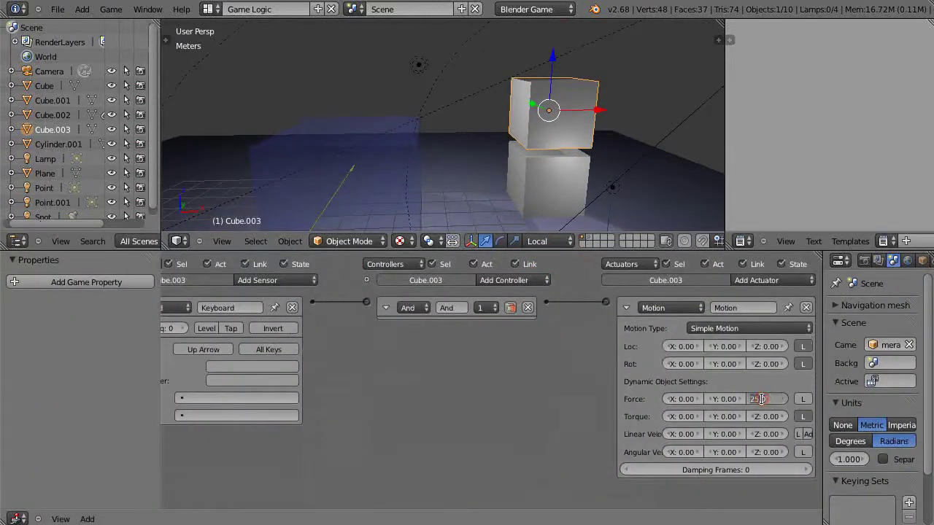
- Set the upper cube's Motion actuator force to 30 on X and 0 on Z
key("Escape")
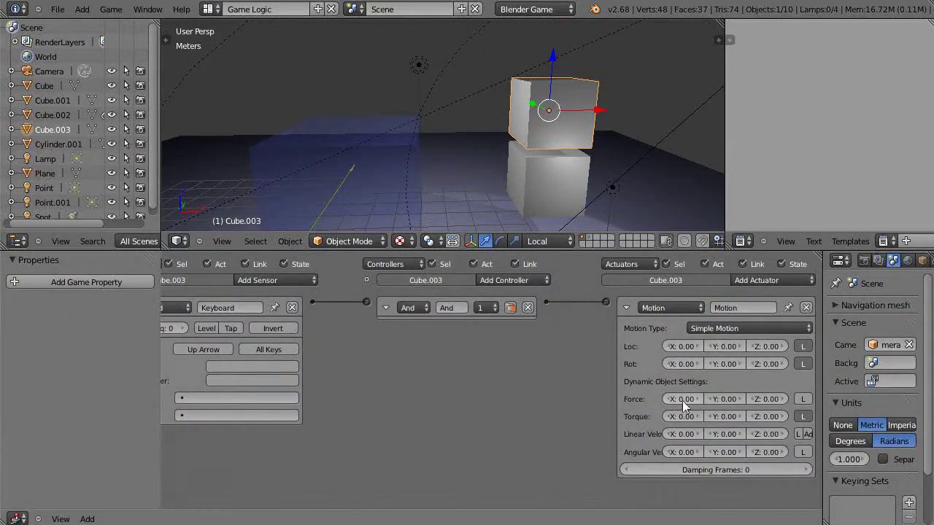
left_click(682, 400)
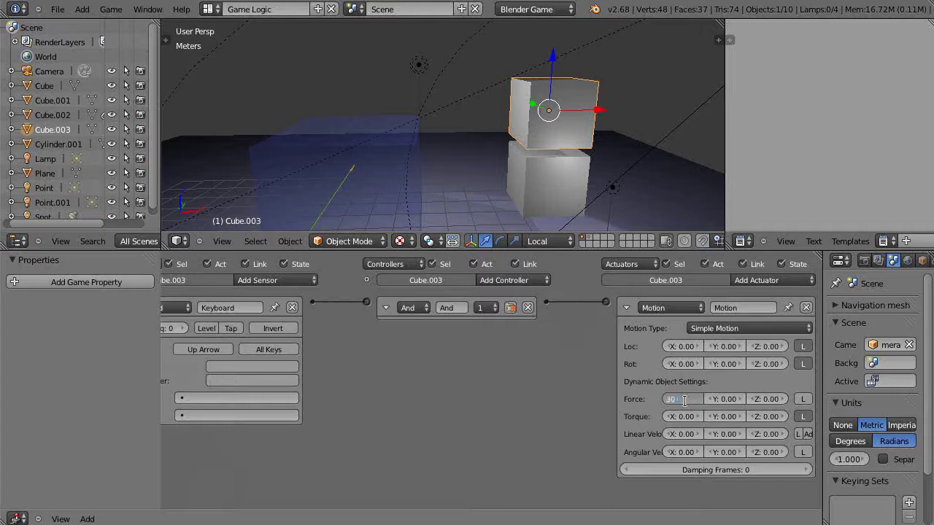
key("Return")
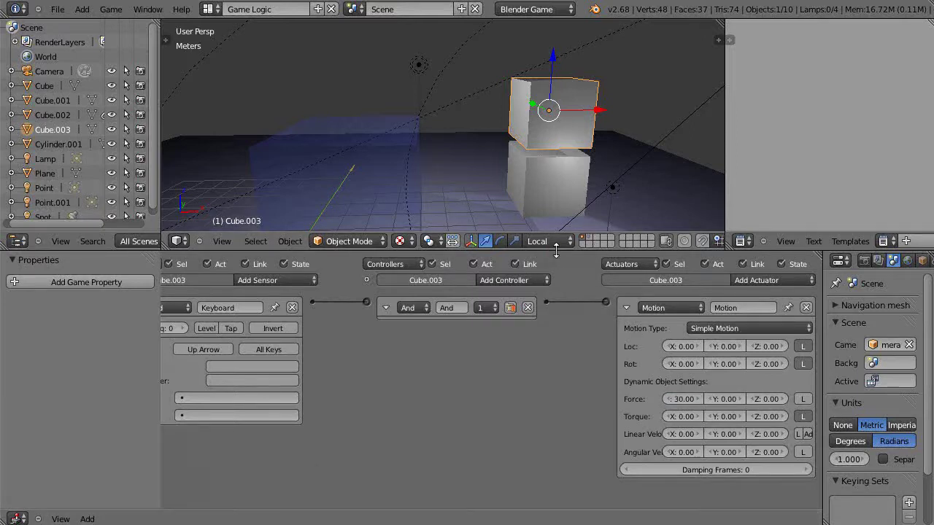
- Enlarge the 3D view and run the game twice to test the sideways force on the jointed cubes, stopping it each time
left_click_drag(556, 252, 553, 465)
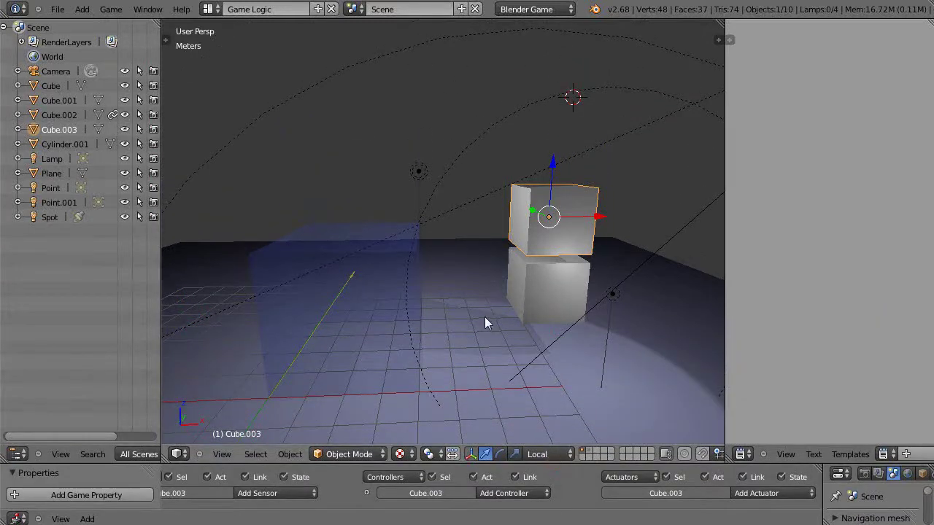
middle_click_drag(486, 314, 431, 314, "shift")
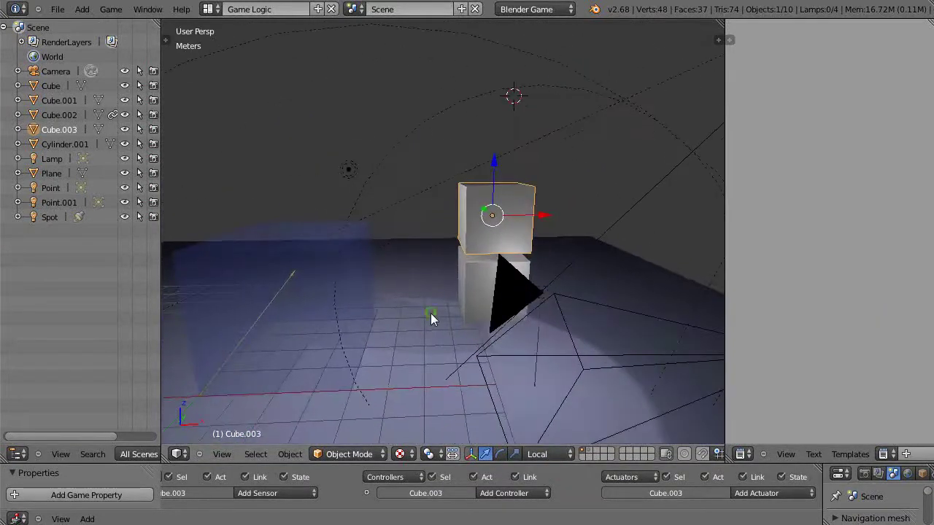
key("p")
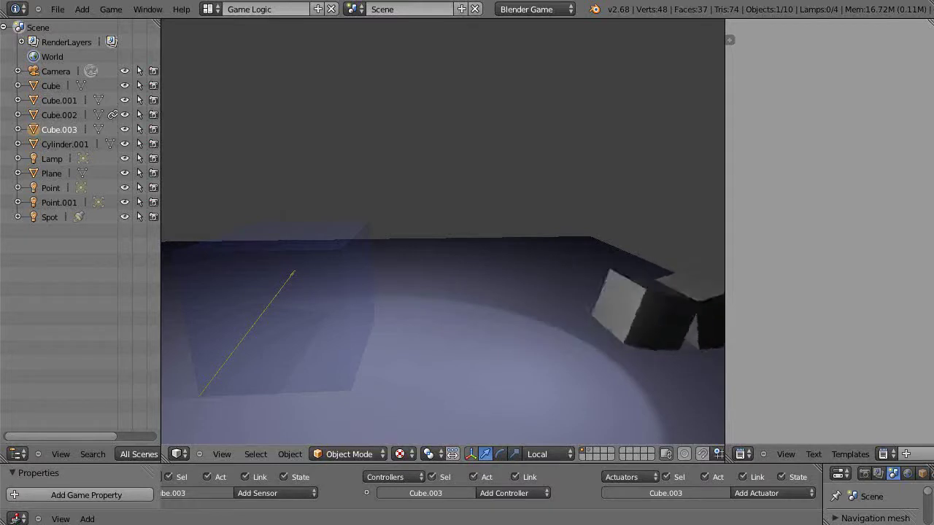
key("Escape")
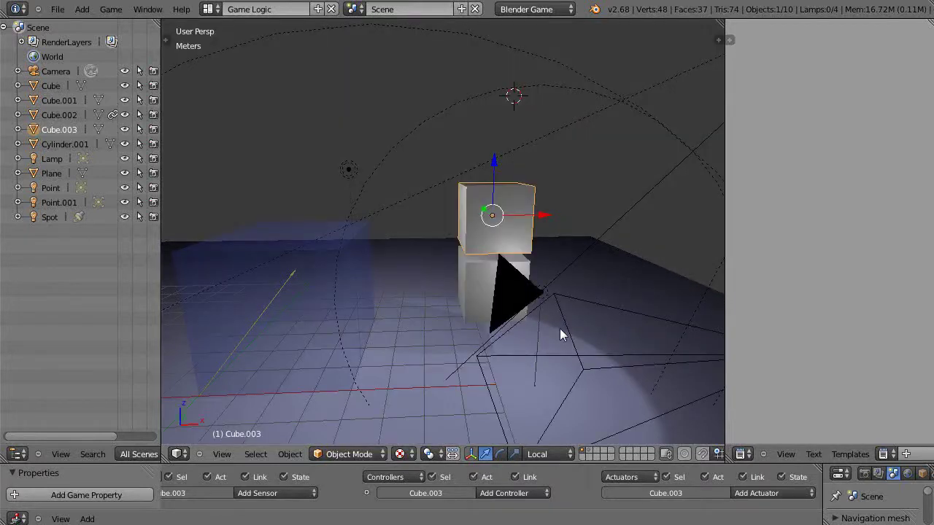
key("p")
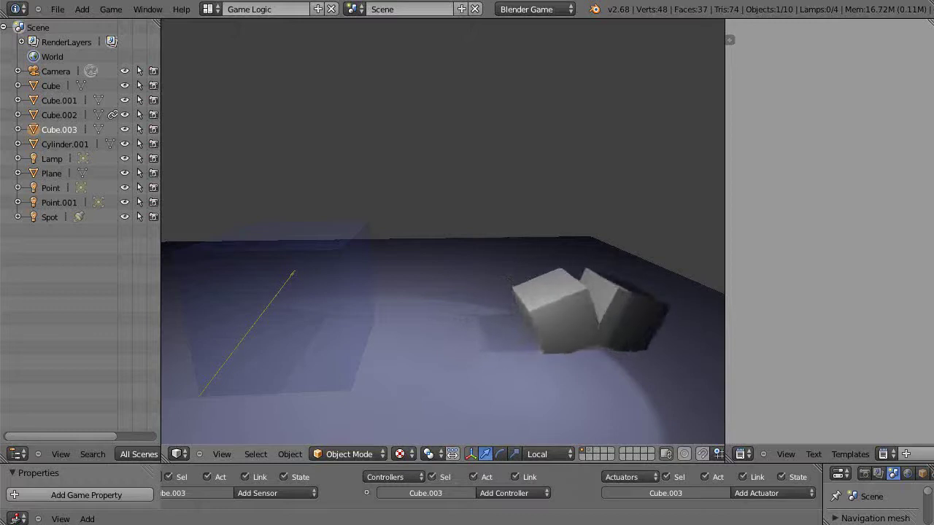
key("Escape")
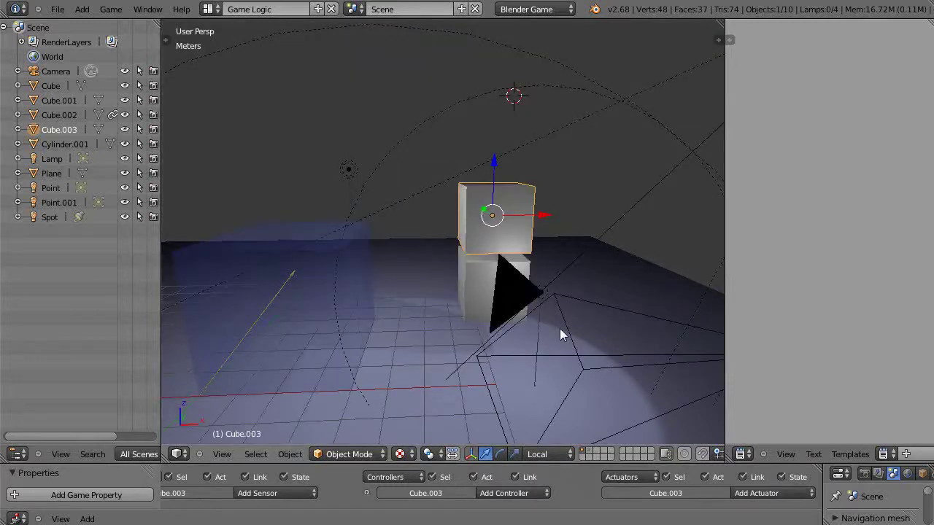
scroll(524, 263, "up", 1)
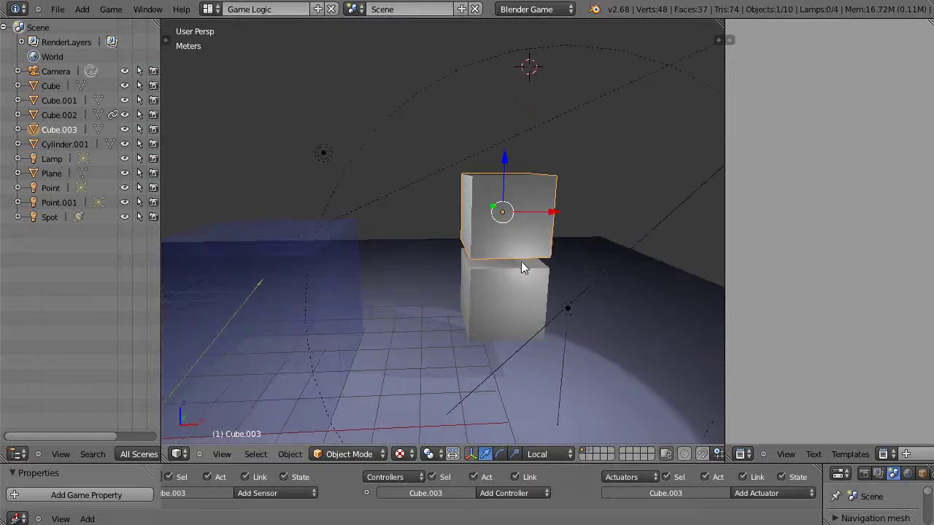
scroll(521, 262, "down", 1)
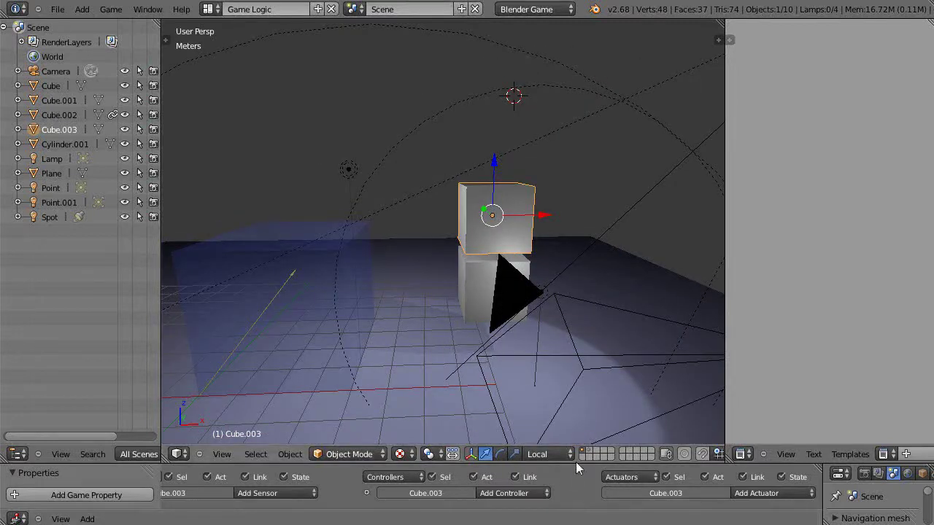
- Set the upper cube's Motion actuator force to 0 on X and 19.6 on Z
left_click_drag(576, 462, 554, 208)
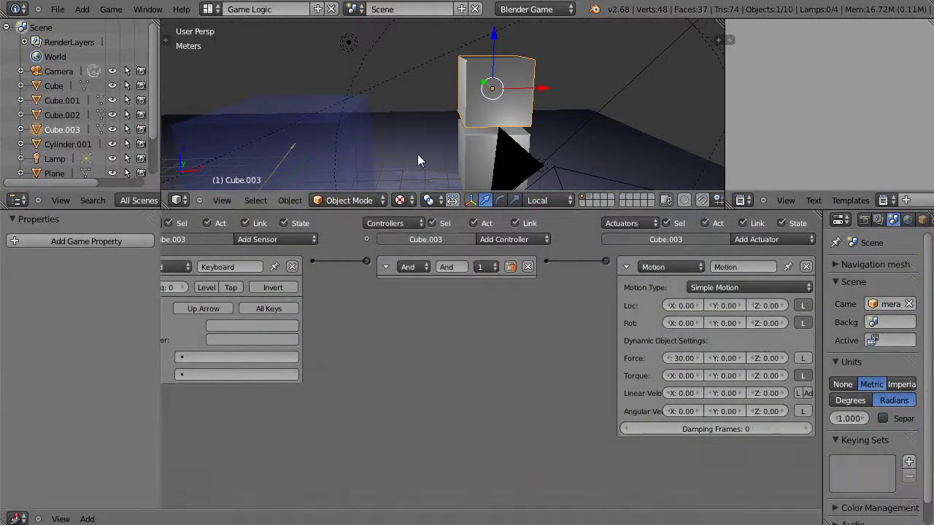
scroll(763, 381, "down", 1)
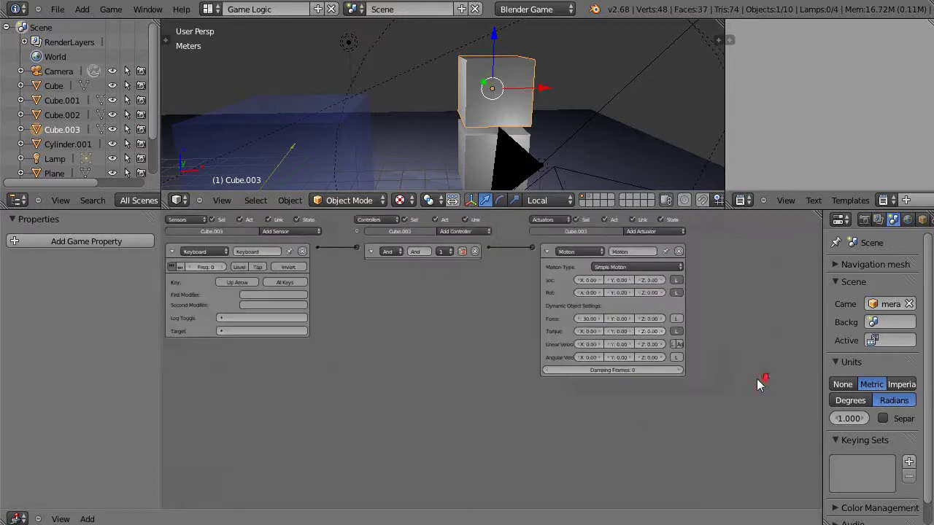
scroll(761, 384, "up", 2)
left_click(725, 370)
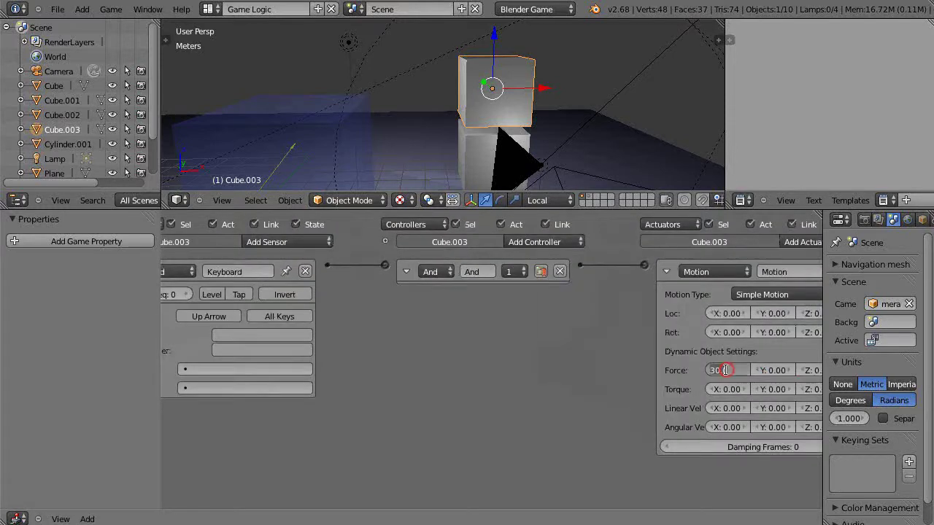
type("30.")
key("Escape")
middle_click_drag(697, 453, 622, 438)
left_click(768, 370)
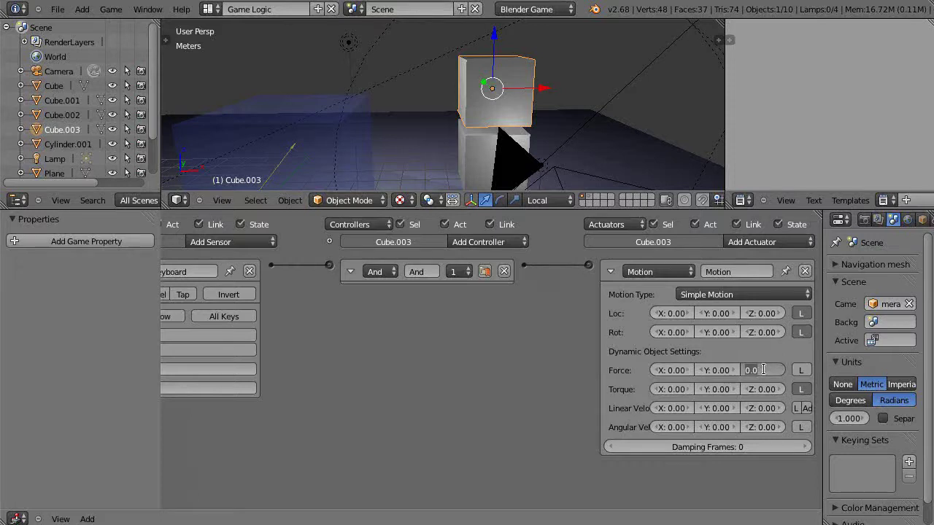
type("19.6")
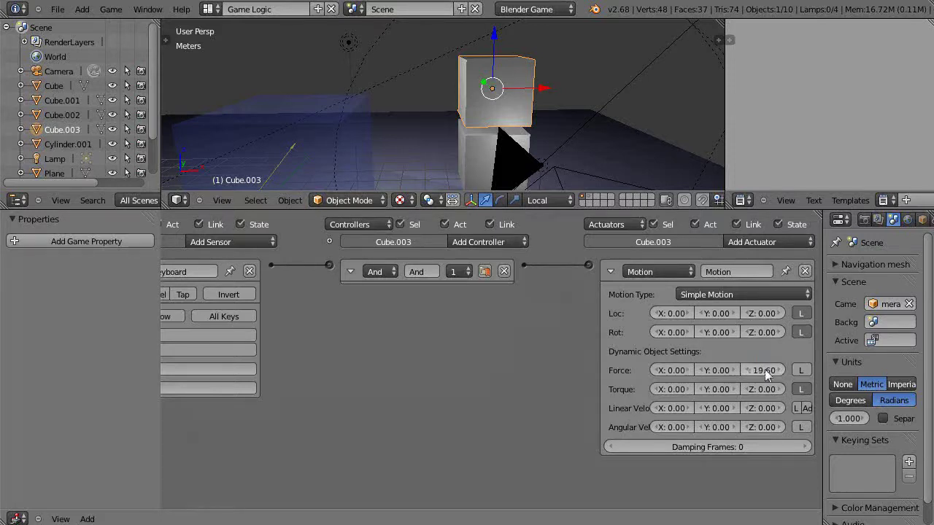
key("Return")
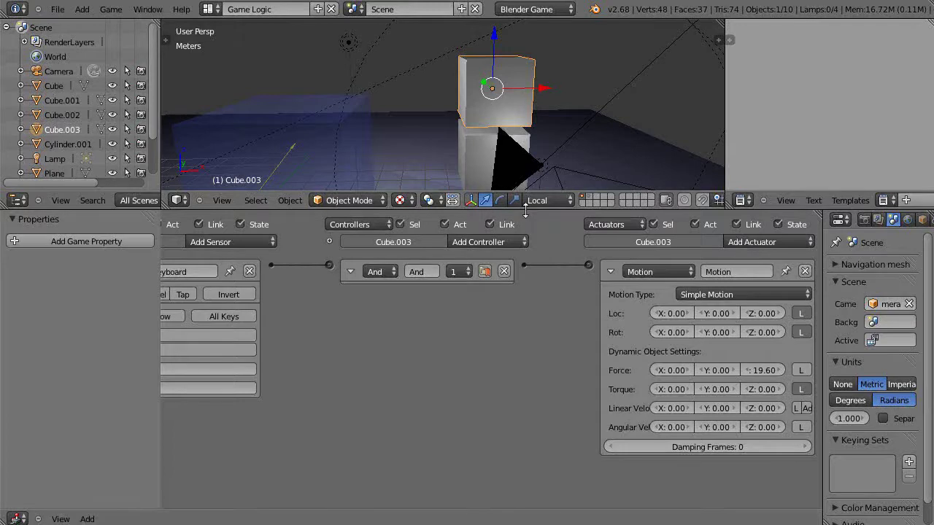
- Enlarge the 3D view and run the game to test the upward force on both cubes, viewed from near floor level
left_click_drag(526, 210, 526, 303)
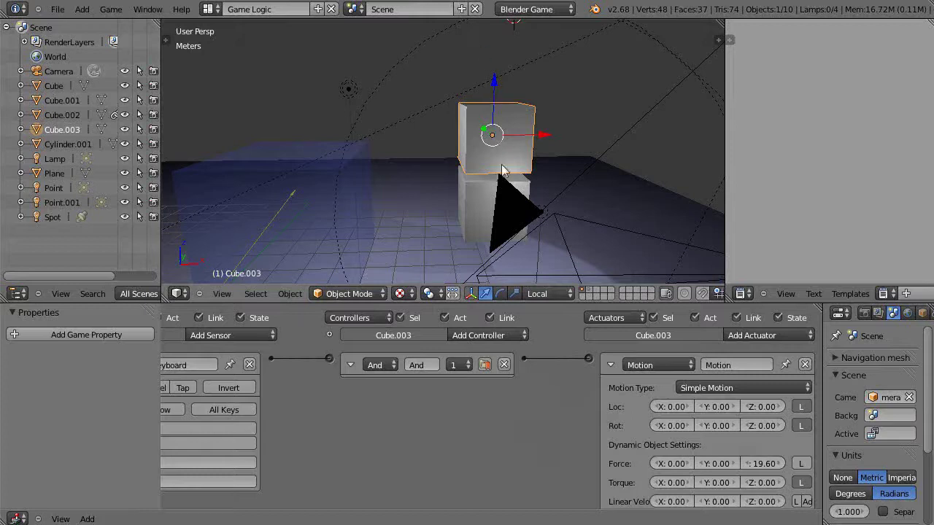
middle_click_drag(515, 219, 514, 205)
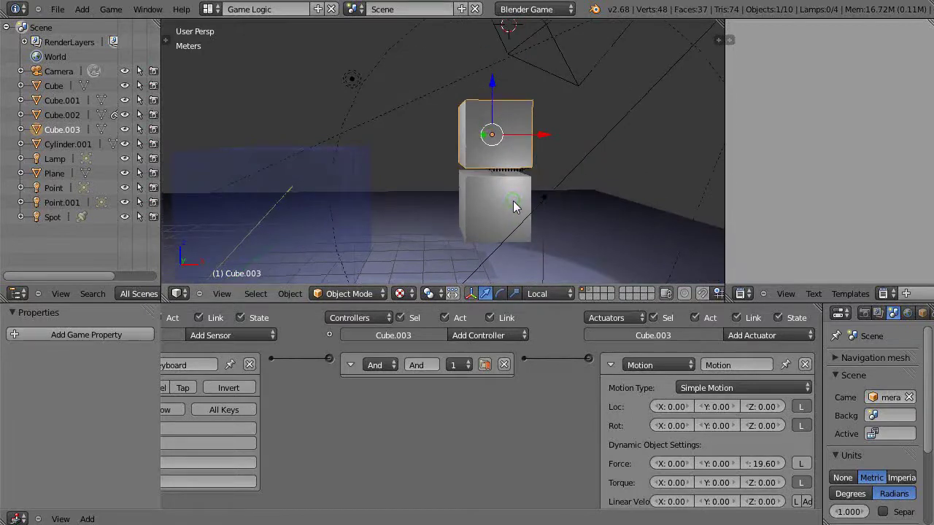
left_click_drag(461, 303, 459, 447)
middle_click_drag(451, 366, 484, 269)
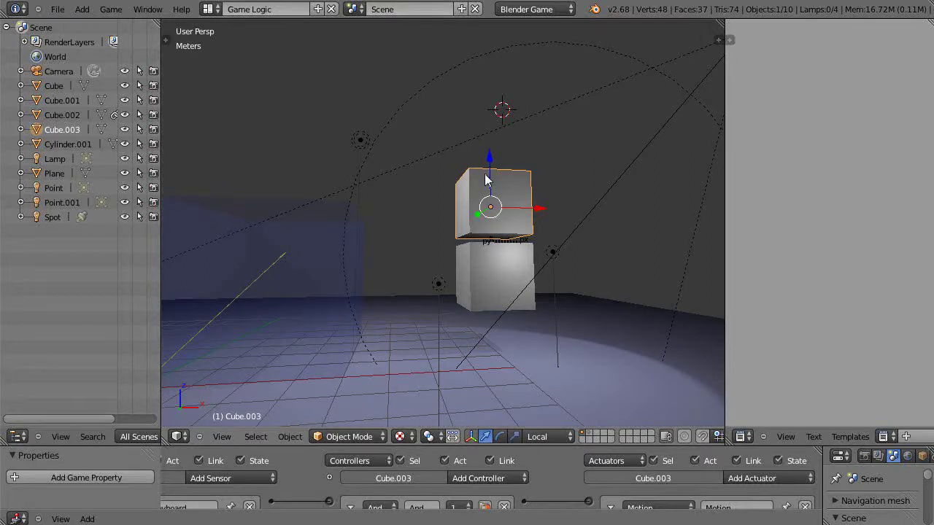
key("p")
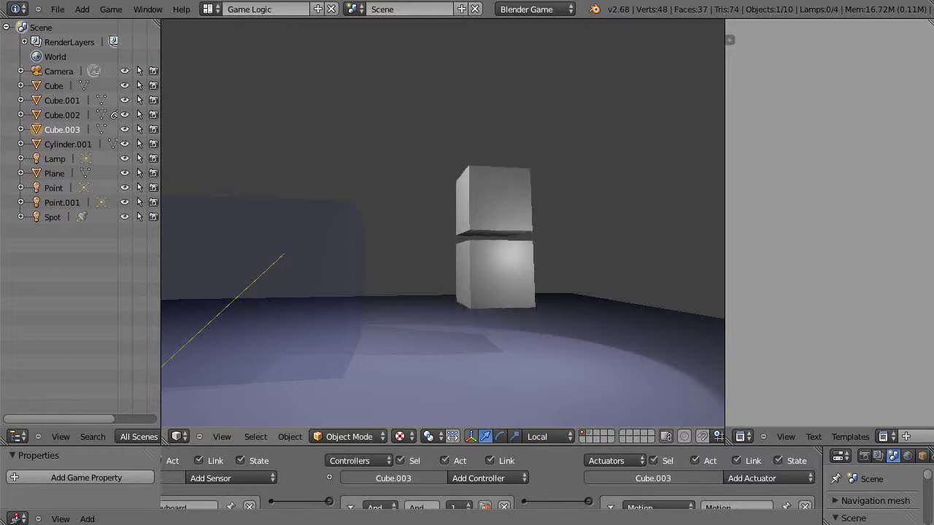
key("Escape")
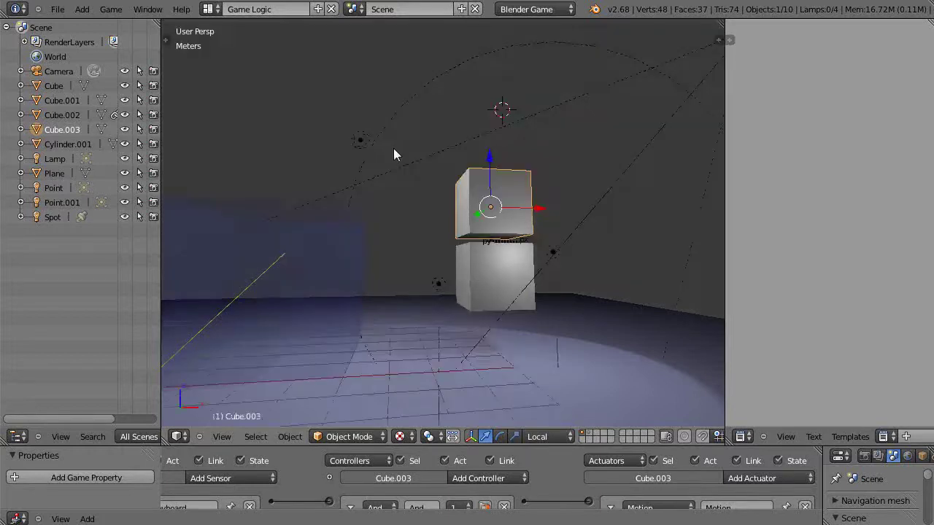
- Return to the Default layout and set the world's physics substeps to 5
left_click(208, 9)
left_click(238, 78)
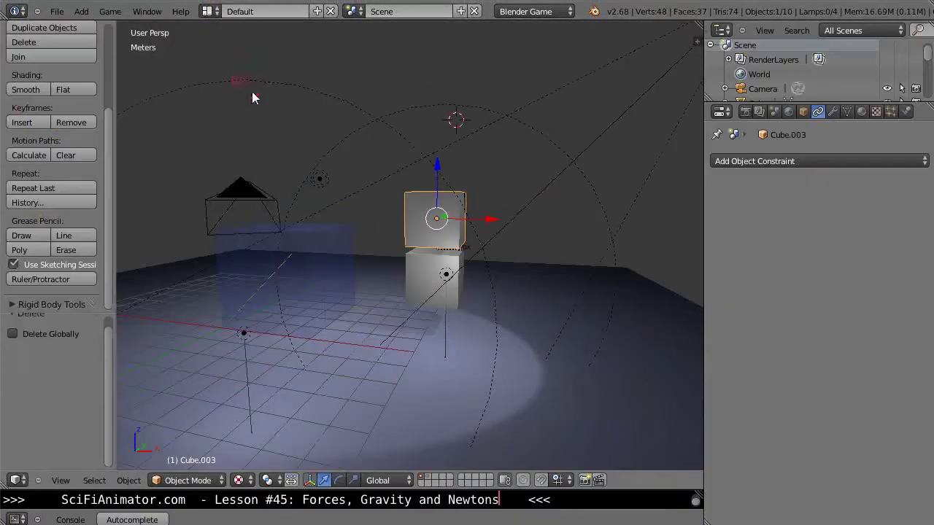
left_click(788, 112)
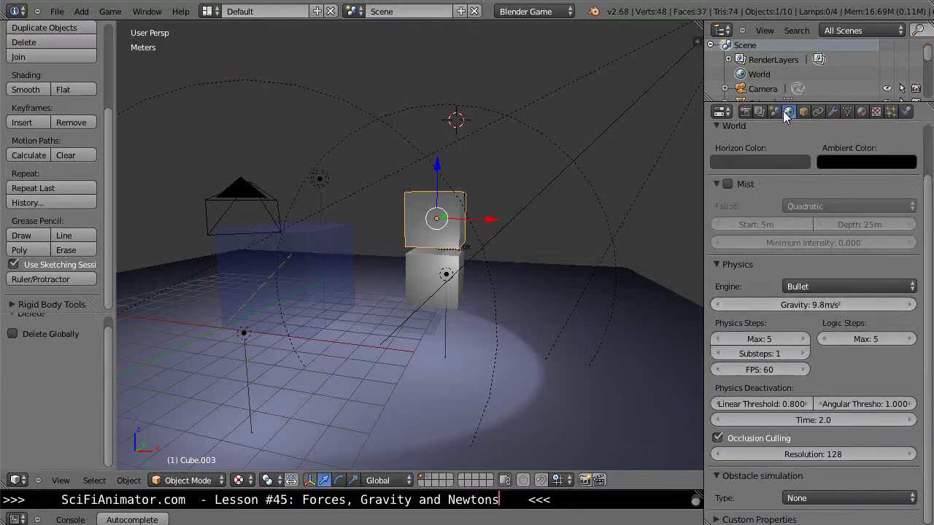
left_click(804, 353)
left_click(804, 353)
left_click(804, 353)
left_click(803, 353)
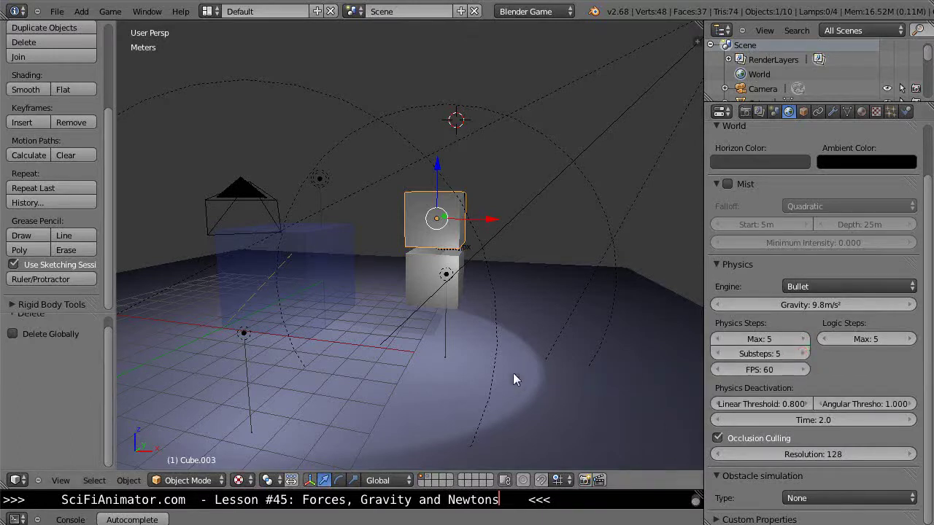
- Run the game with a close view of both cubes to test the new substeps setting, and stop it
scroll(497, 369, "up", 4)
middle_click_drag(478, 369, 500, 362)
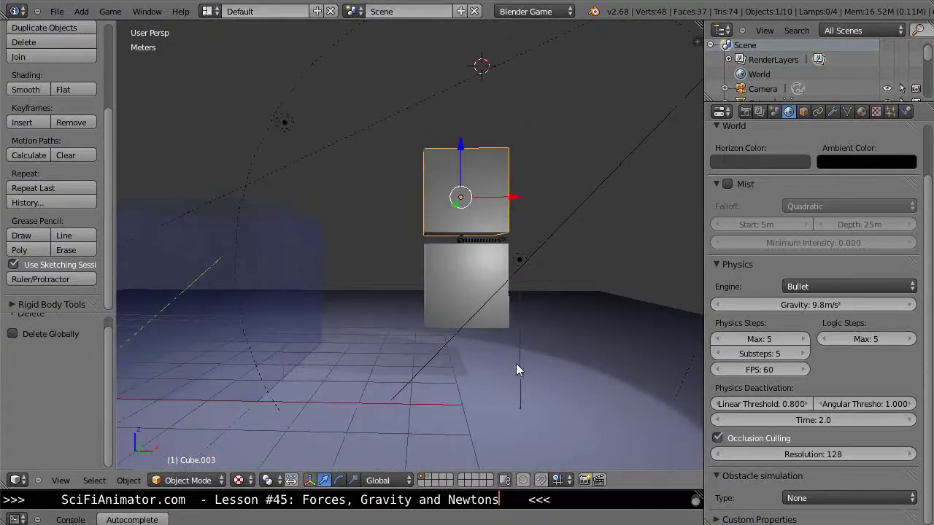
key("p")
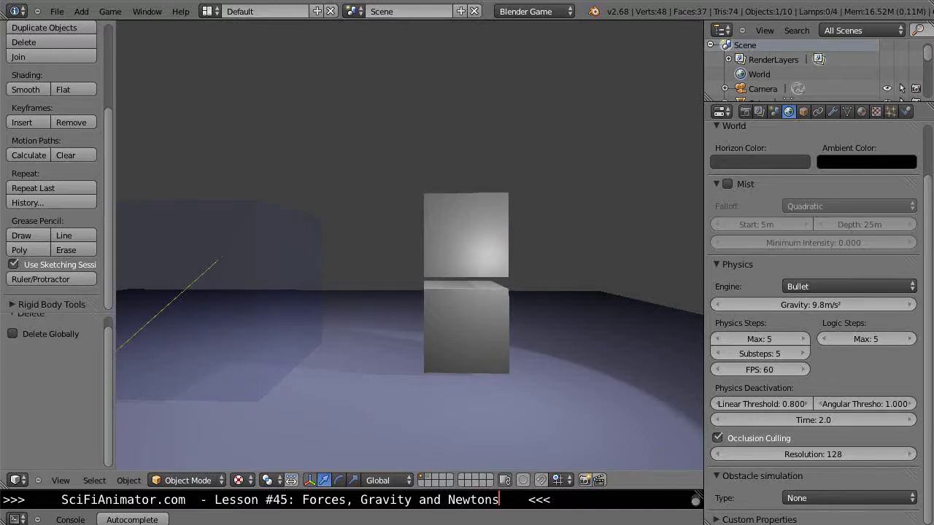
key("Escape")
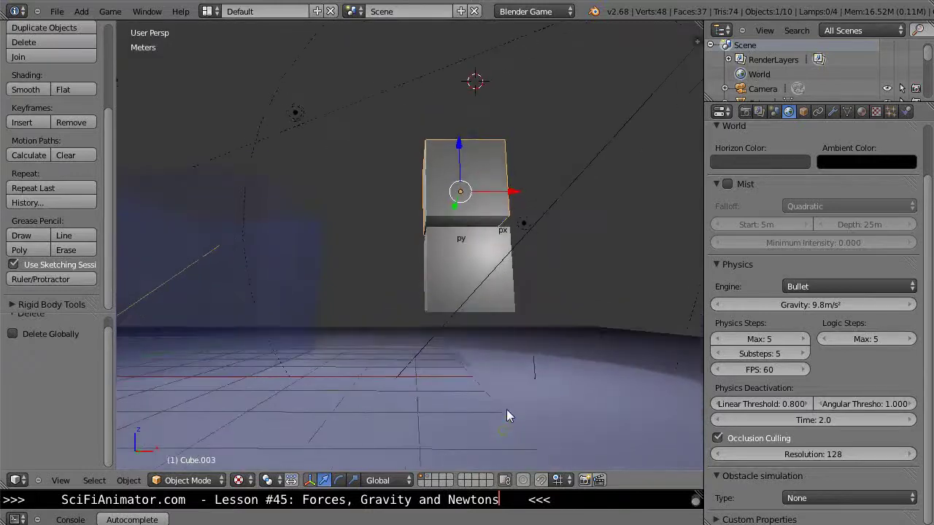
- Show the two stacked cubes in the front orthographic view
middle_click_drag(501, 401, 491, 403)
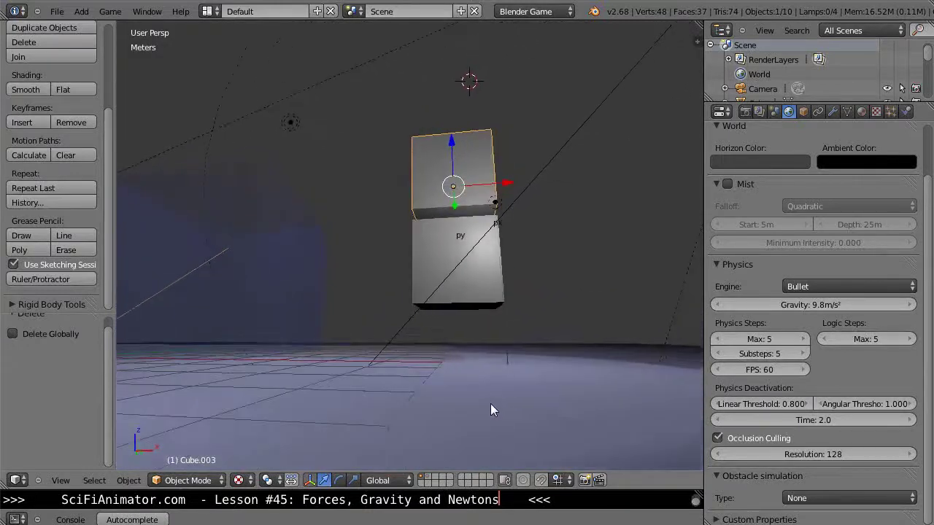
key("KP_1")
key("KP_5")
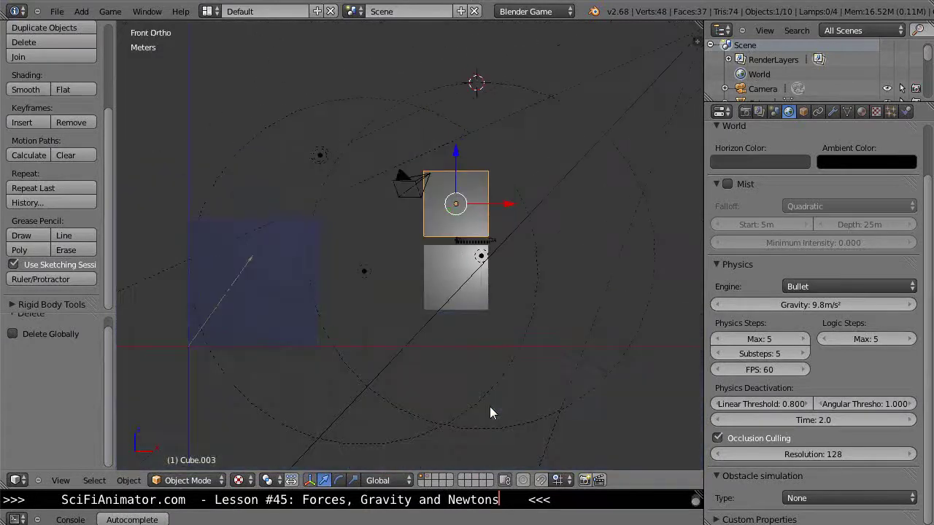
- Run the game in a close front orthographic view of the lower cube's base and floor line, and stop it
scroll(490, 407, "up", 3)
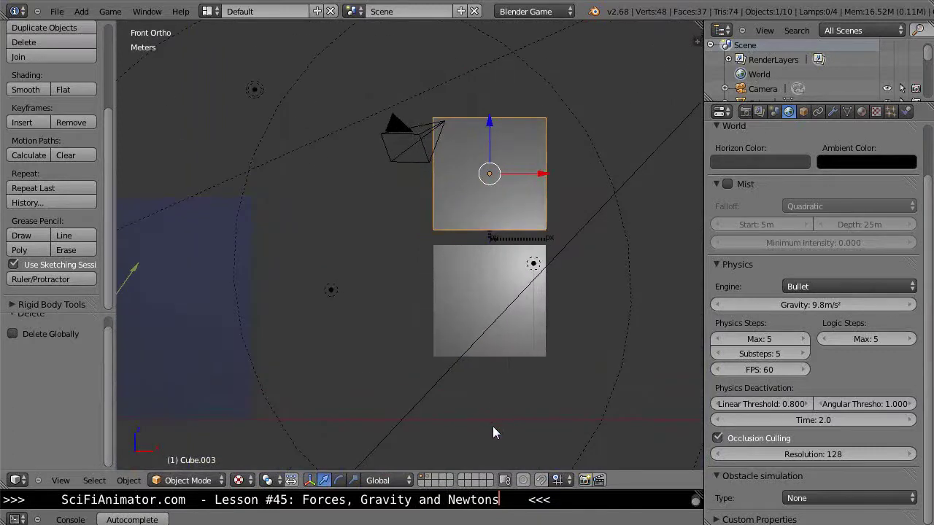
middle_click_drag(493, 427, 452, 312, "shift")
scroll(452, 311, "up", 4)
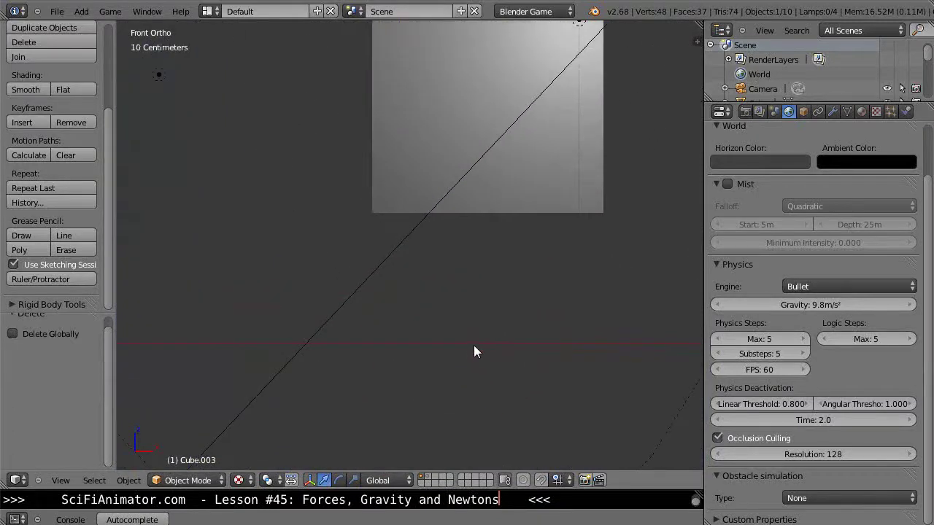
key("p")
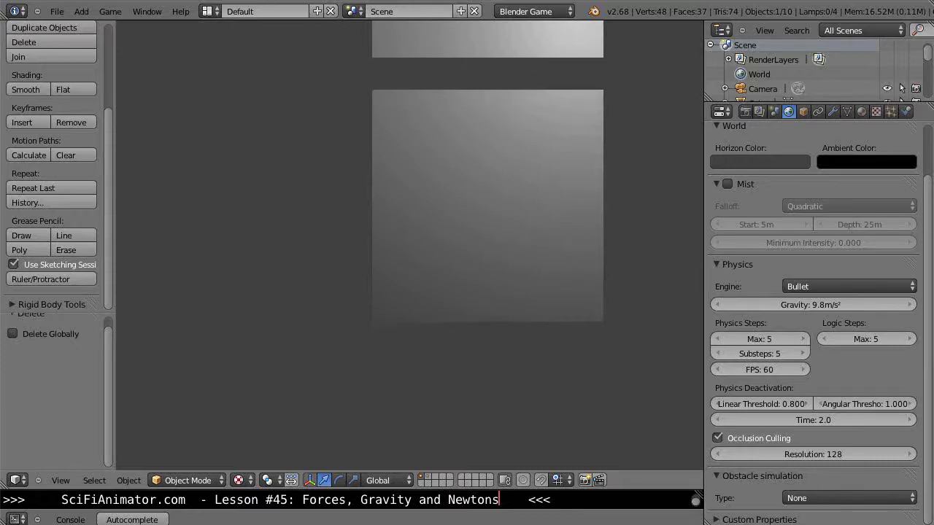
key("Escape")
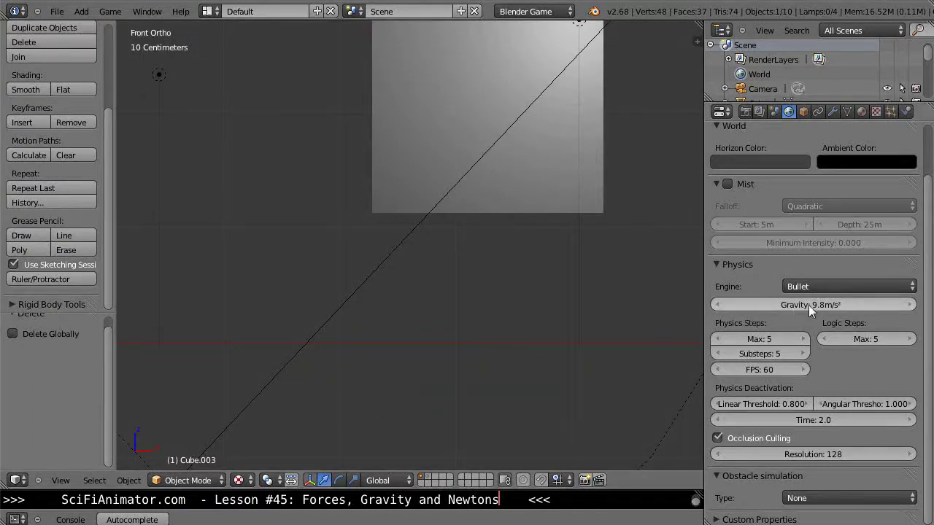
- Return to a perspective view showing both stacked cubes from near floor level
scroll(583, 256, "down", 1)
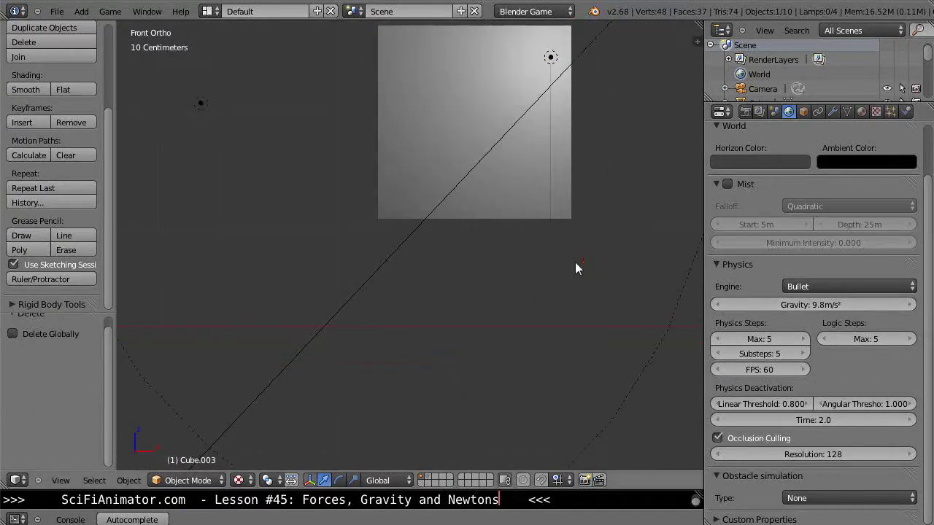
key("KP_5")
middle_click_drag(575, 267, 453, 298)
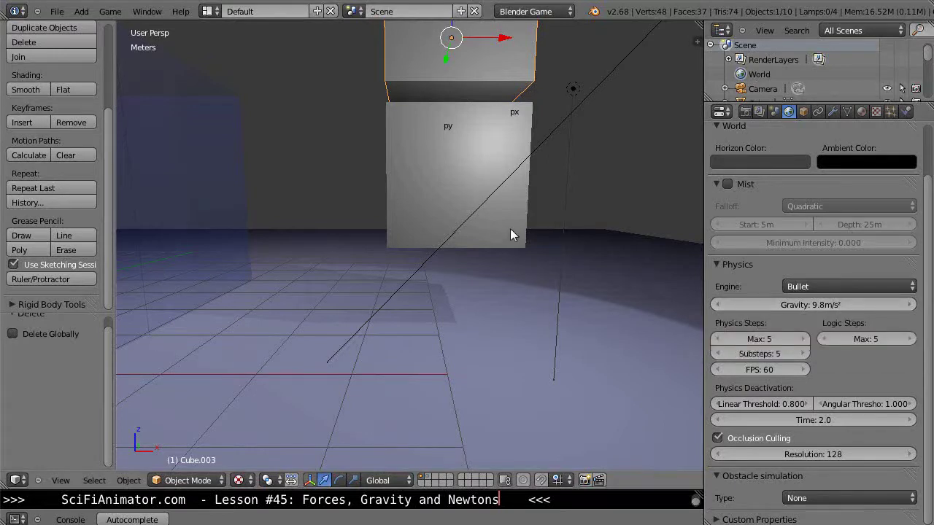
scroll(509, 306, "down", 3)
scroll(509, 306, "down", 1)
scroll(508, 307, "up", 1)
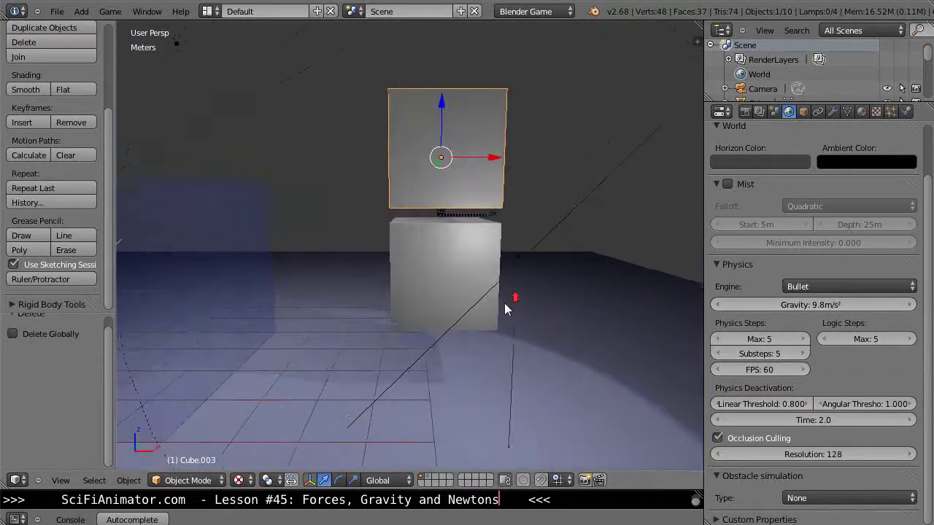
middle_click_drag(453, 290, 457, 280)
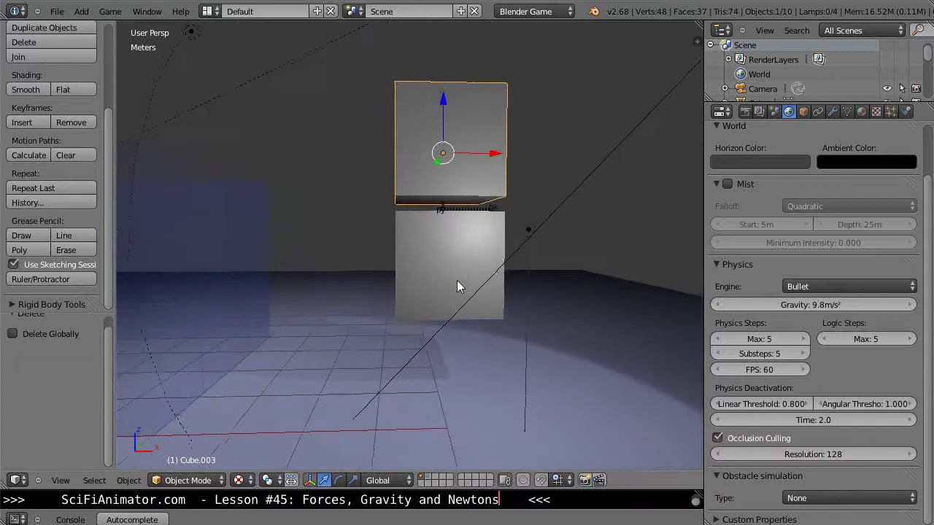
- Switch to the Game Logic layout and enlarge the logic editor to examine the upper cube's motion force settings
left_click(207, 10)
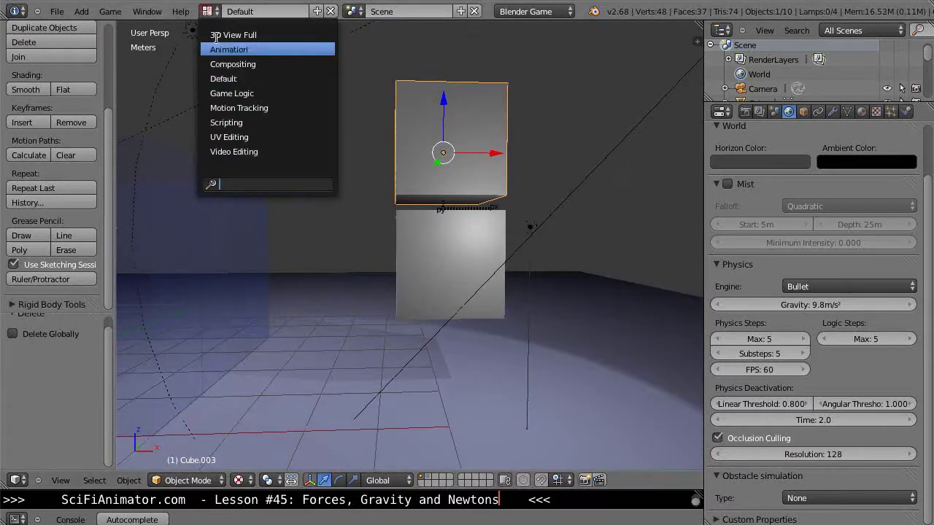
left_click(236, 93)
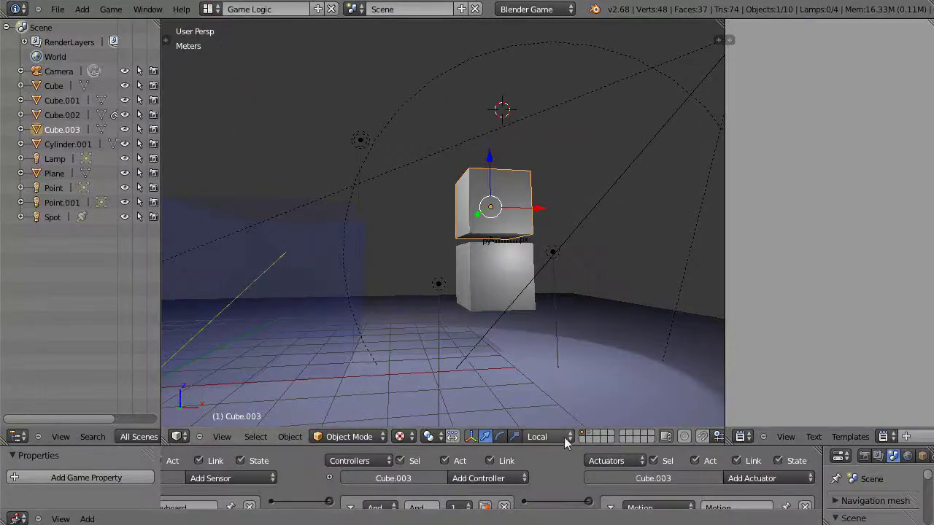
left_click_drag(568, 446, 570, 279)
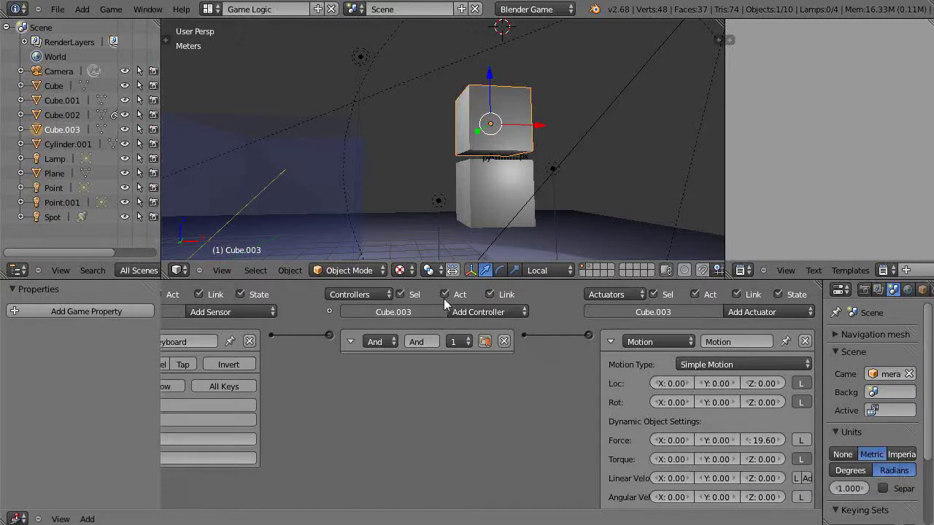
- Enlarge the 3D view over the logic editor, run the game to test the force on both cubes, and stop it
left_click_drag(553, 279, 582, 465)
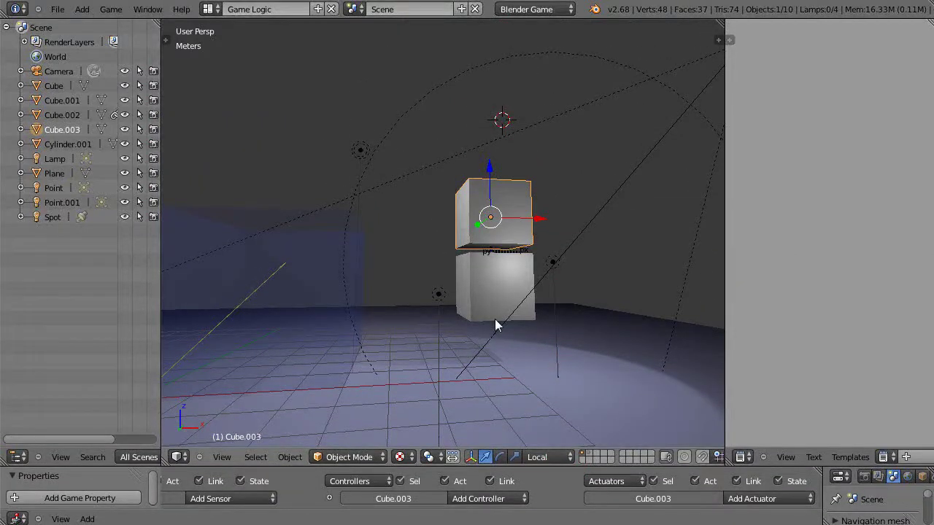
middle_click_drag(520, 302, 513, 335)
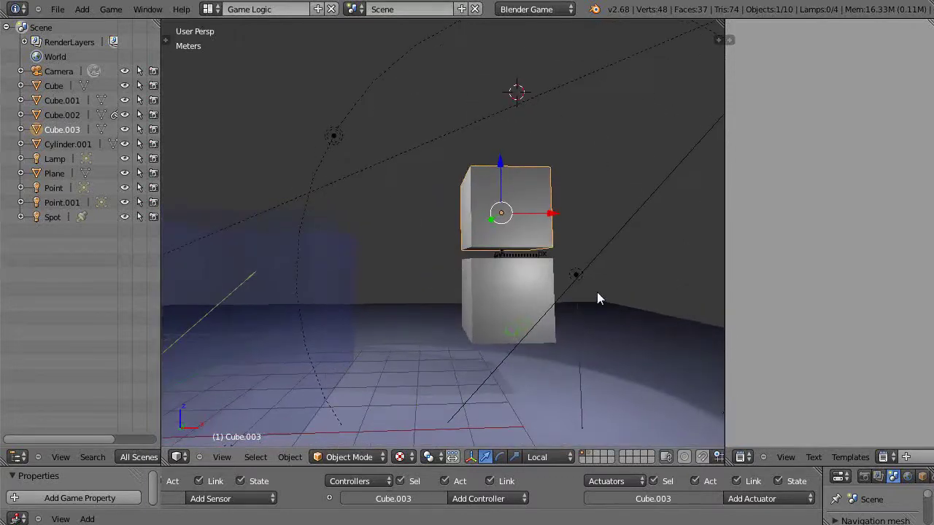
middle_click_drag(597, 292, 503, 319)
scroll(438, 314, "up", 3)
scroll(499, 325, "down", 4)
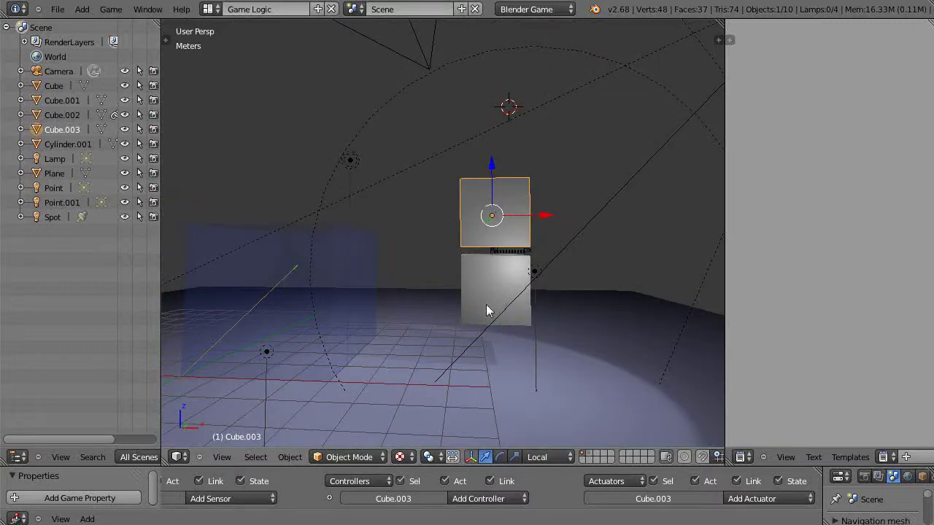
key("p")
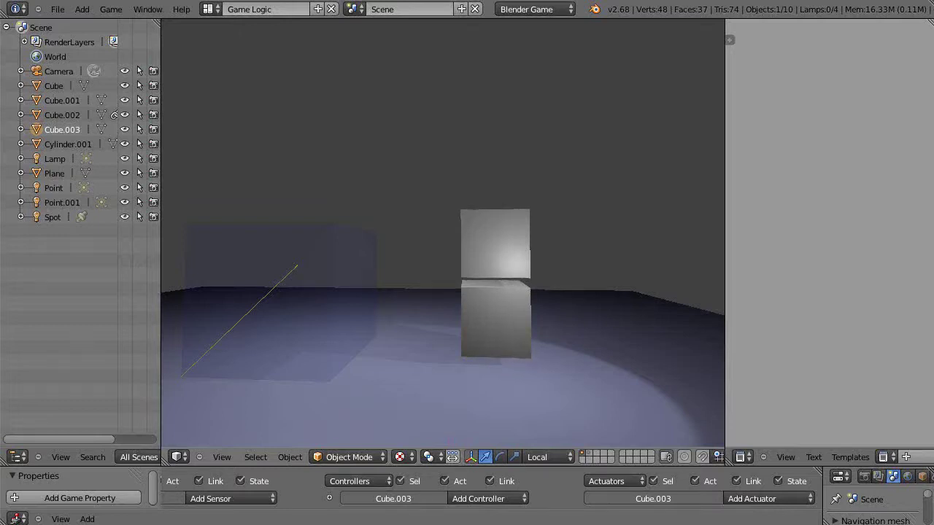
key("Escape")
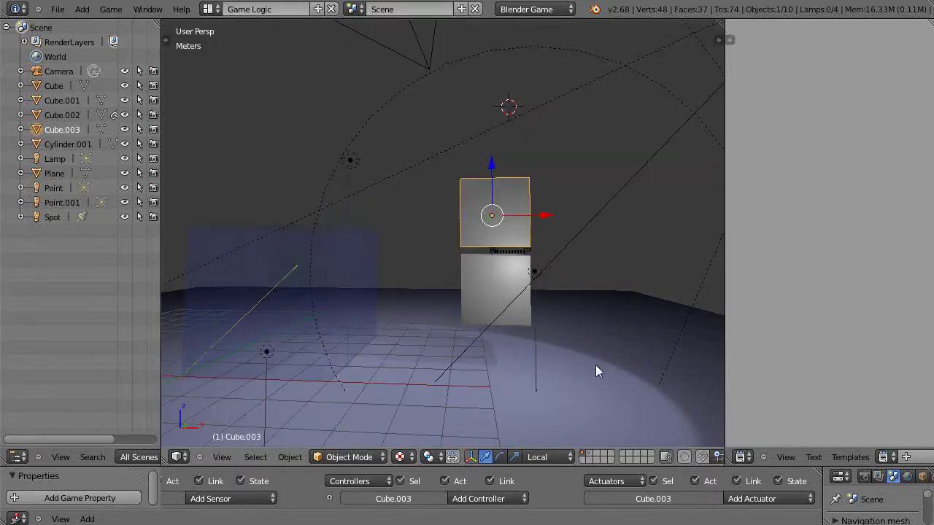
- Make room for the upper cube's logic bricks below the 3D view and show both cubes from an angle
scroll(595, 373, "down", 2)
left_click_drag(572, 465, 578, 371)
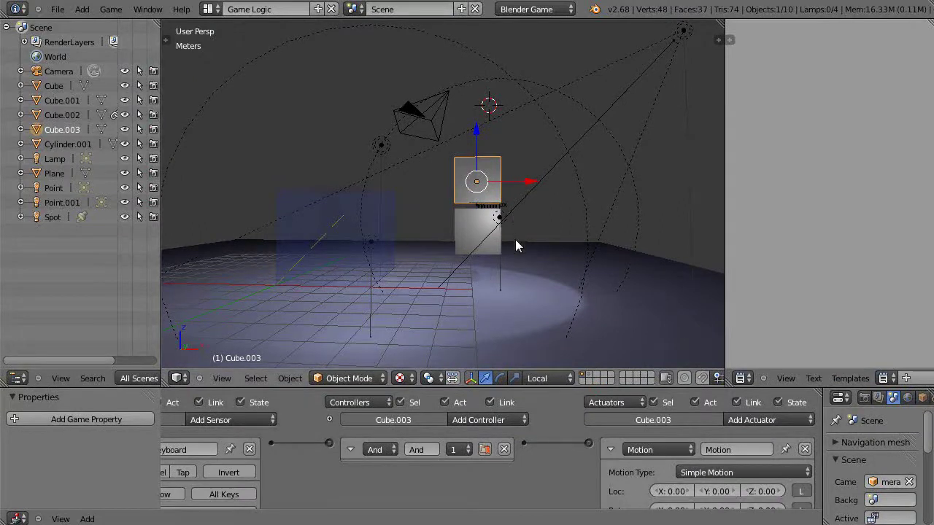
middle_click_drag(517, 311, 561, 308)
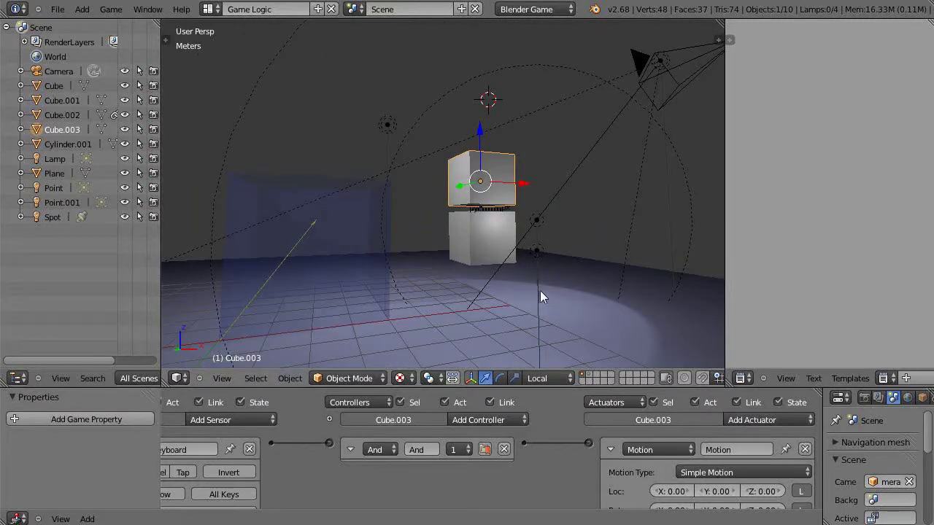
scroll(505, 274, "up", 2)
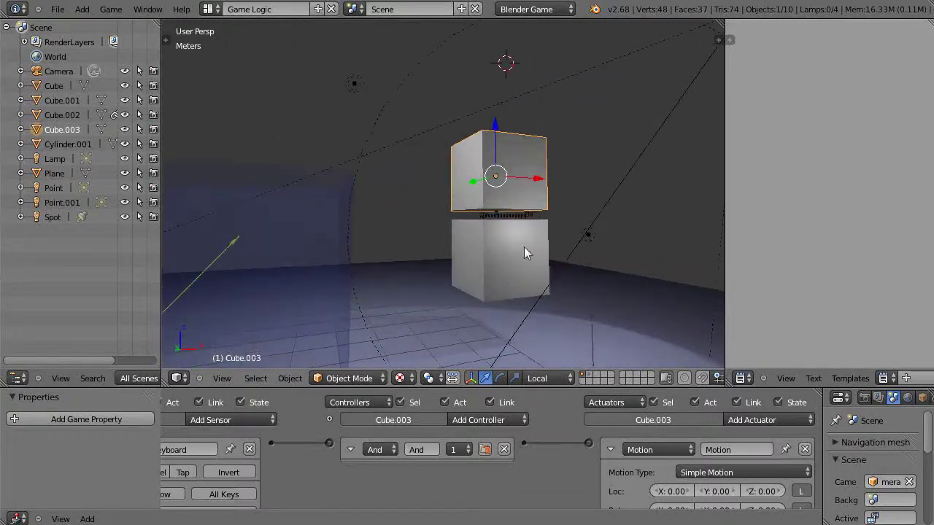
middle_click_drag(427, 246, 430, 244)
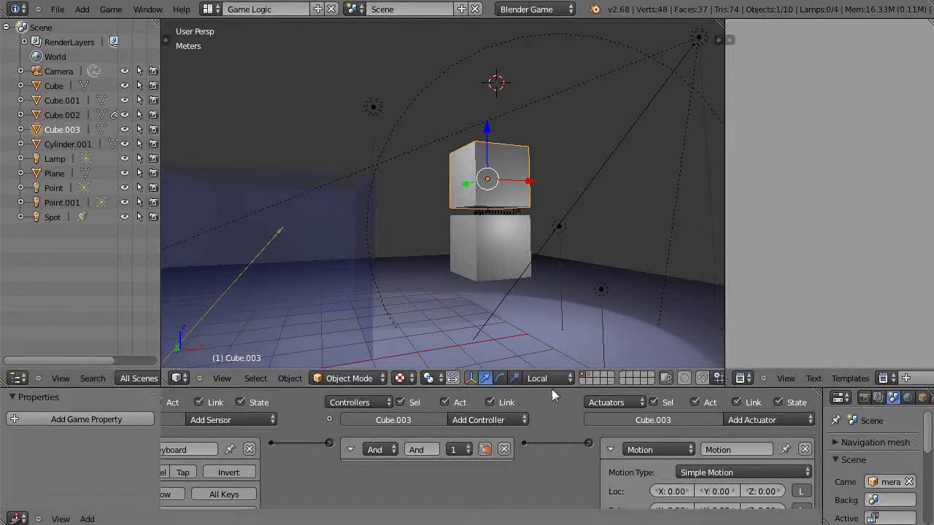
left_click_drag(553, 387, 554, 402)
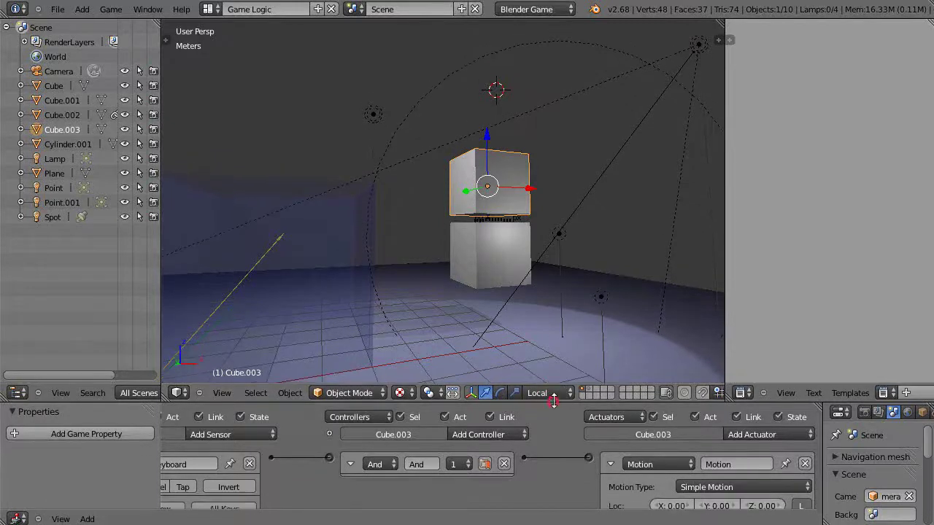